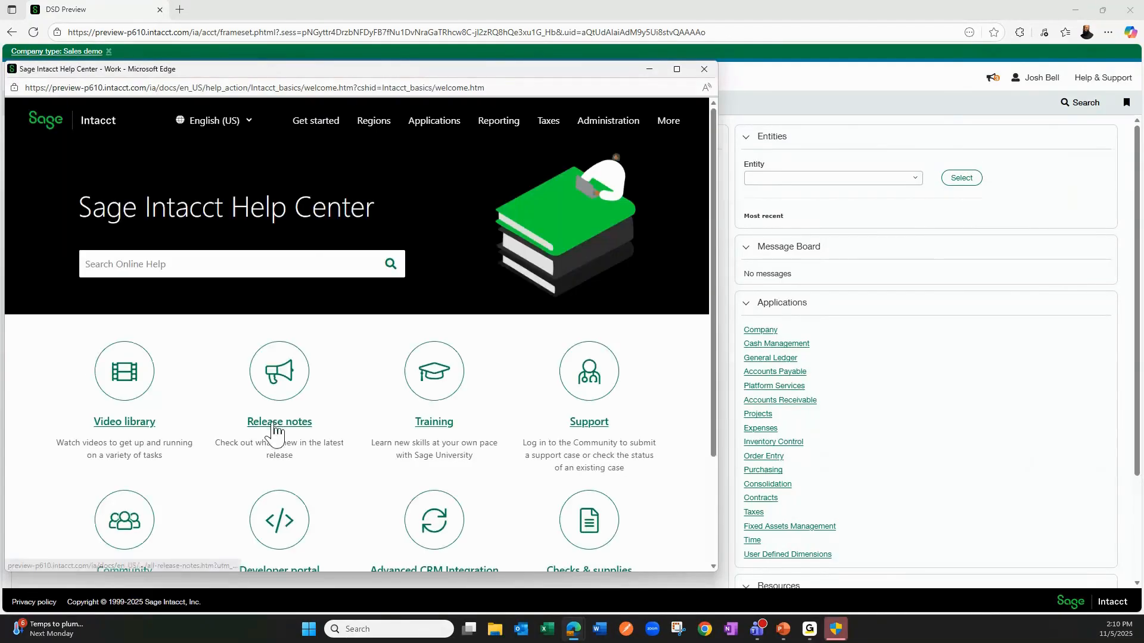
# - Open the release notes from the Help Center, maximize the window, and show the 2025 R4 release notes
pyautogui.click(273, 425)
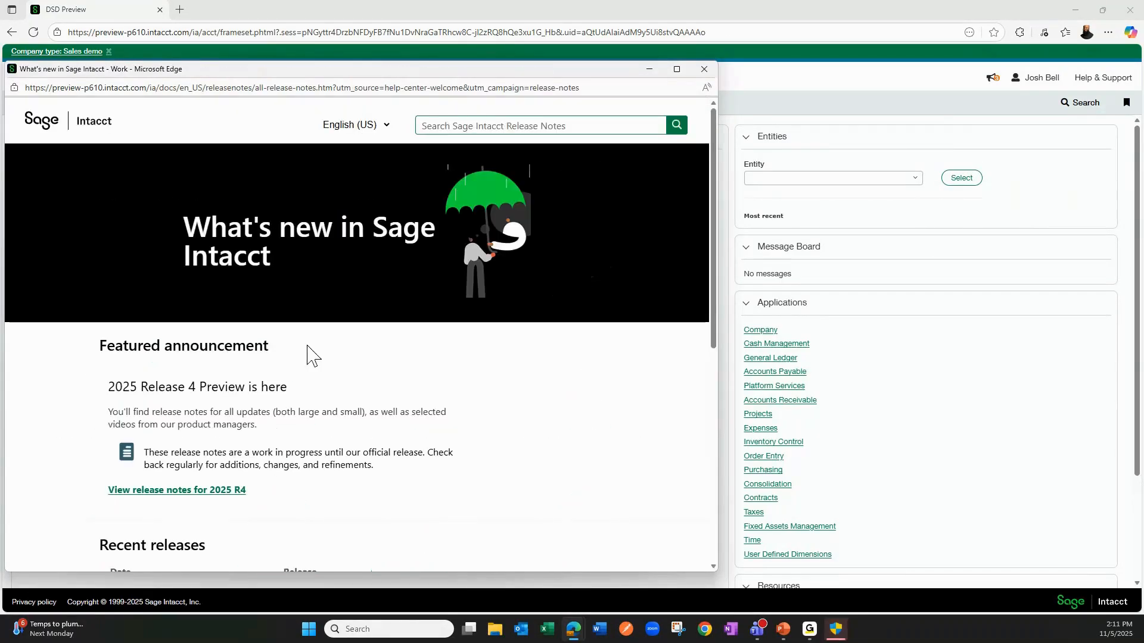
pyautogui.click(673, 68)
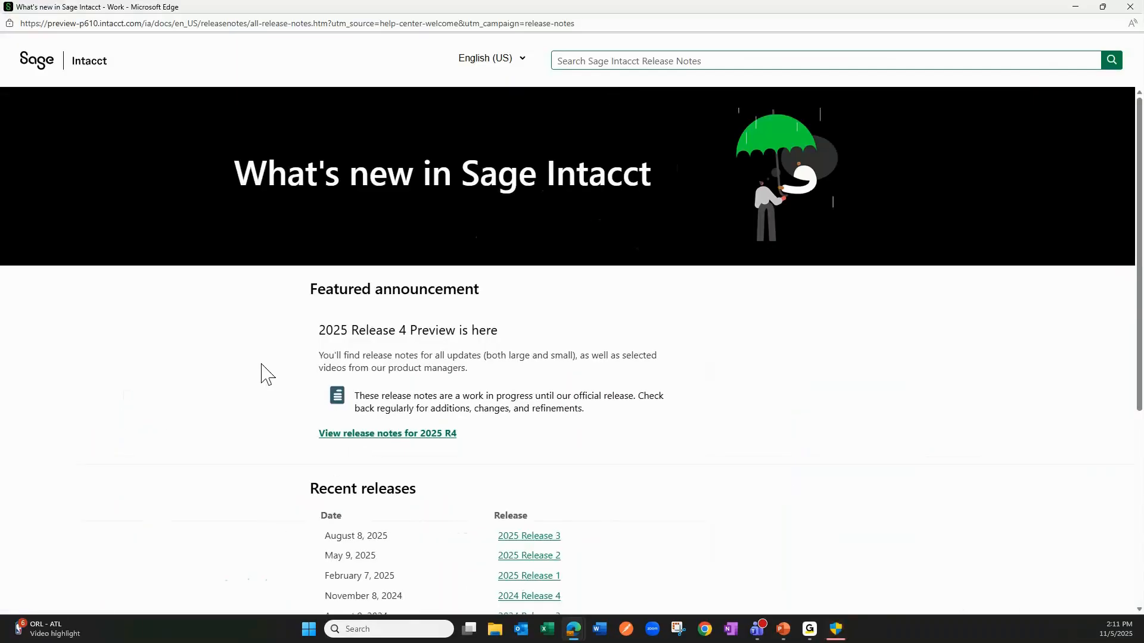
pyautogui.scroll(-1, 333, 417)
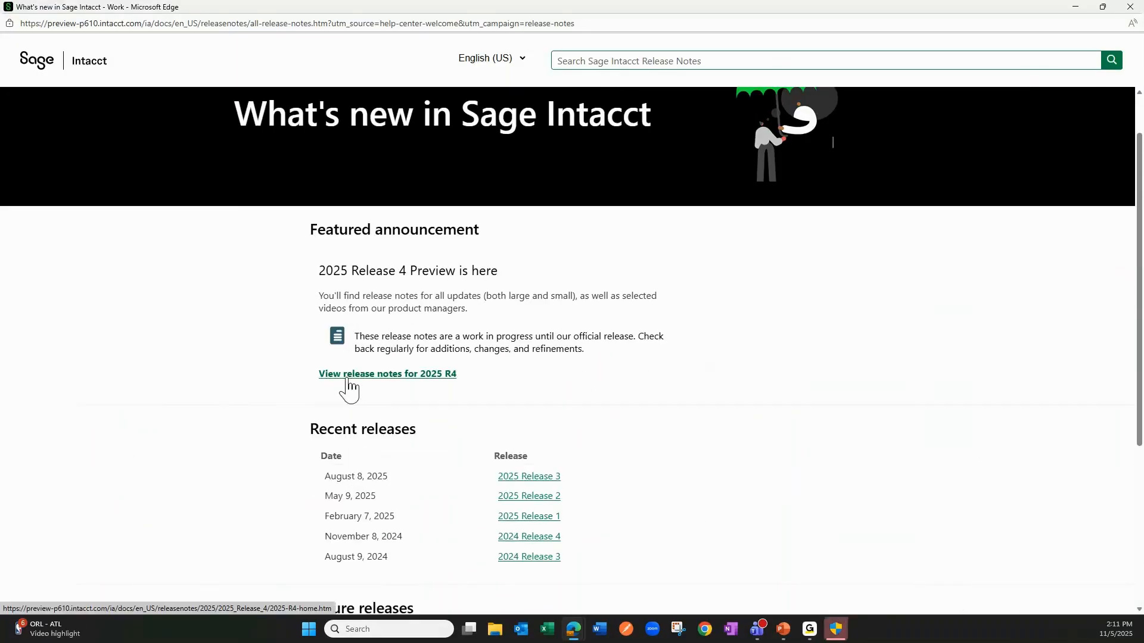
pyautogui.click(410, 379)
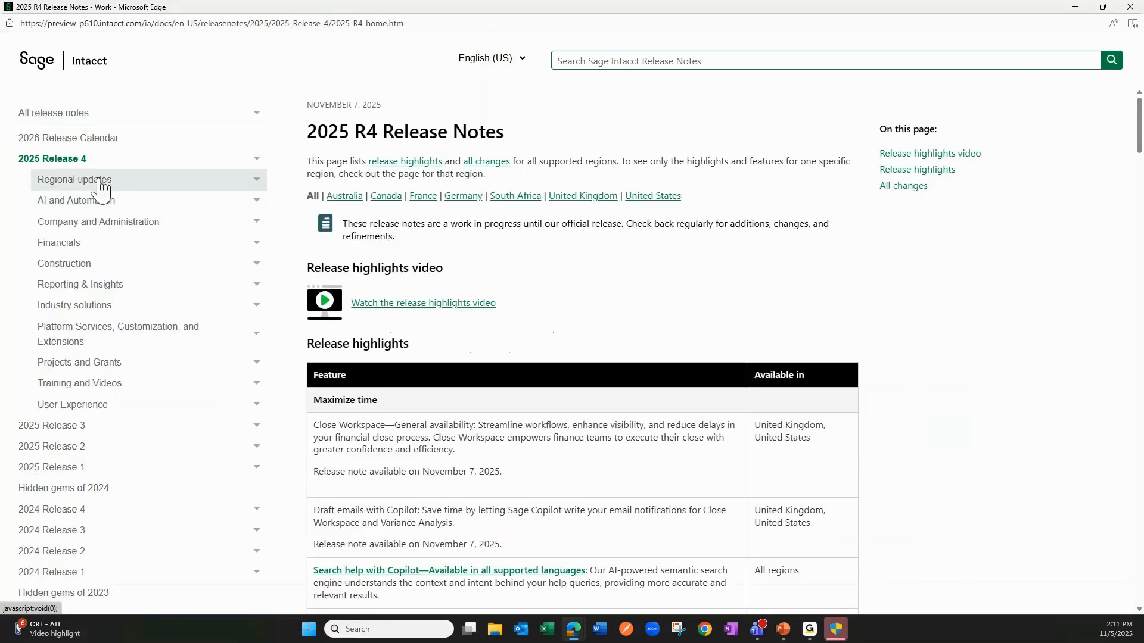
# - Expand the Company and Administration and Financials topics under 2025 Release 4, review them, and close the release notes window
pyautogui.click(89, 226)
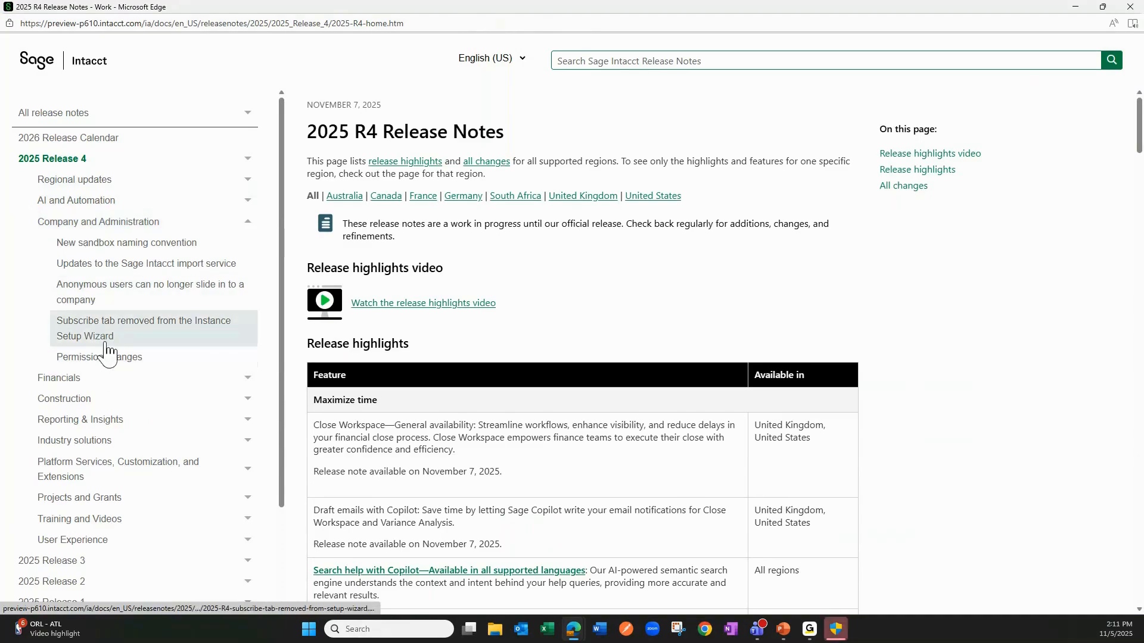
pyautogui.click(84, 381)
pyautogui.scroll(-2, 84, 412)
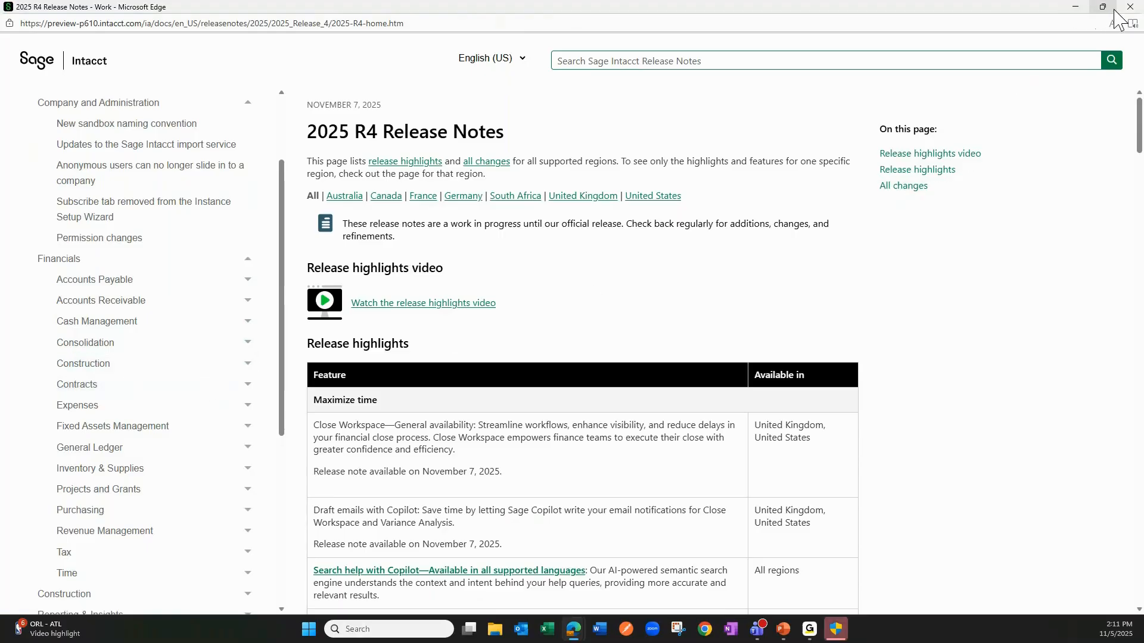
pyautogui.click(1131, 8)
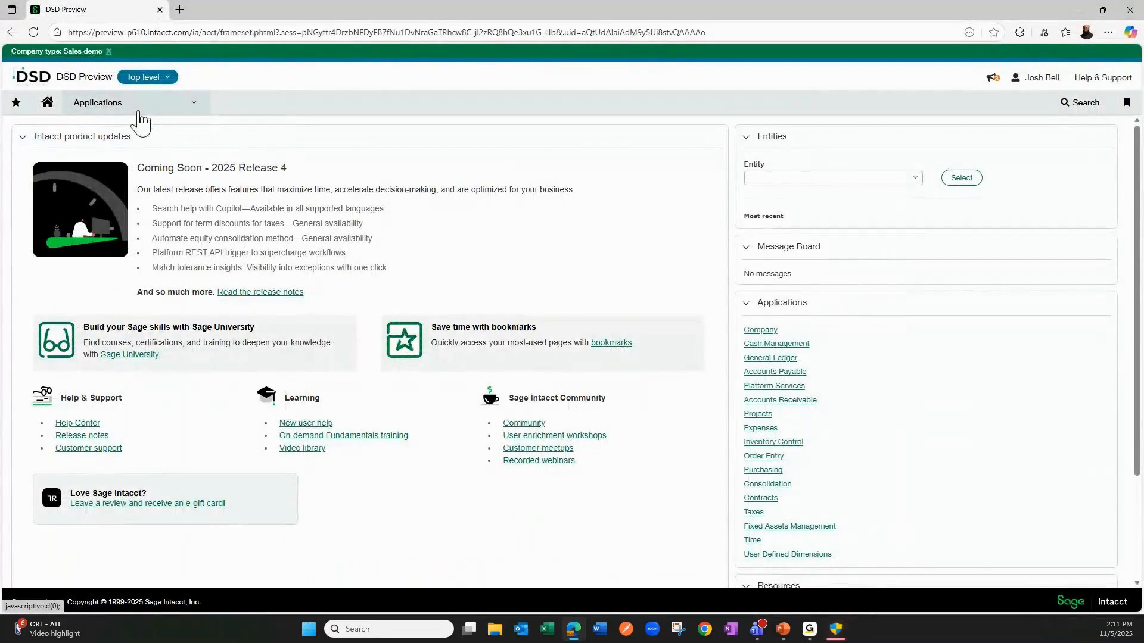
# - Open the Bills list in Accounts Payable
pyautogui.click(139, 112)
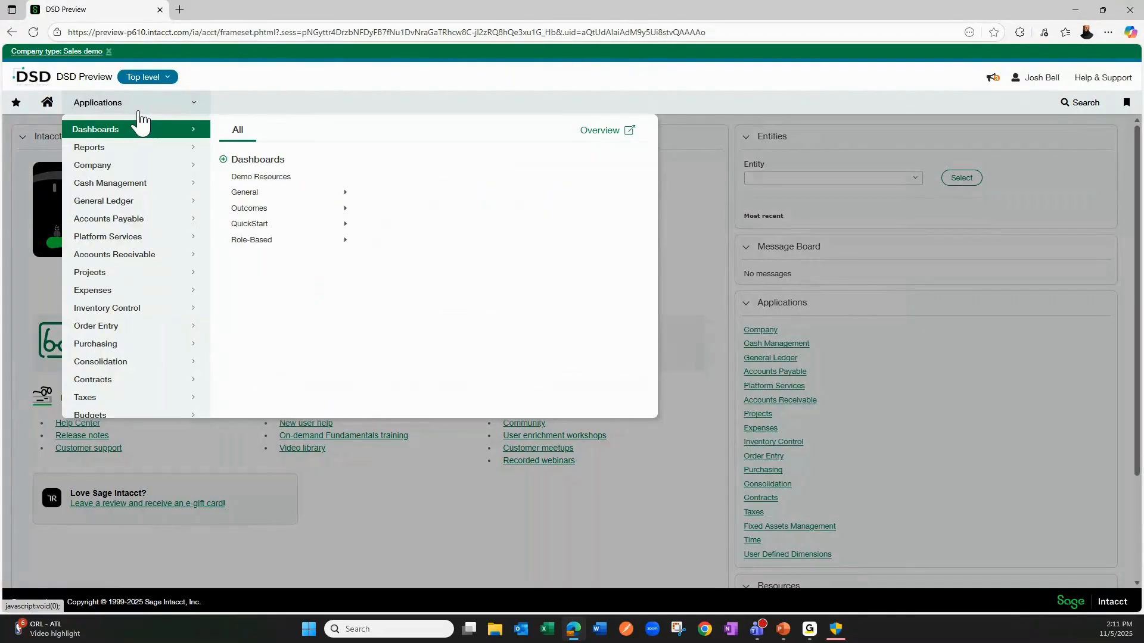
pyautogui.click(128, 225)
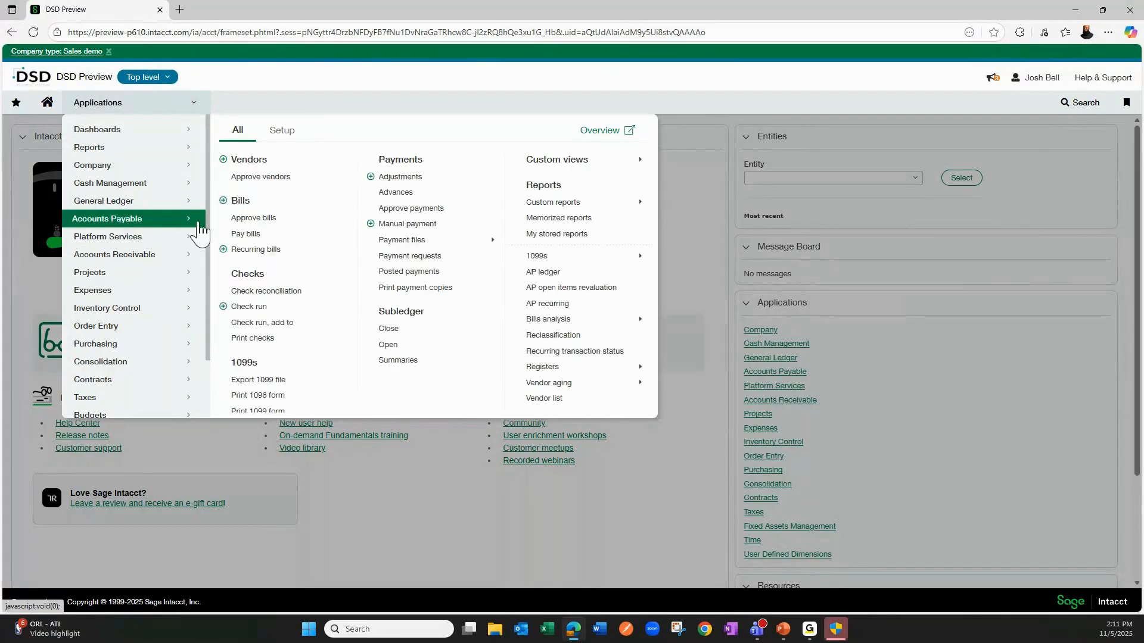
pyautogui.click(241, 203)
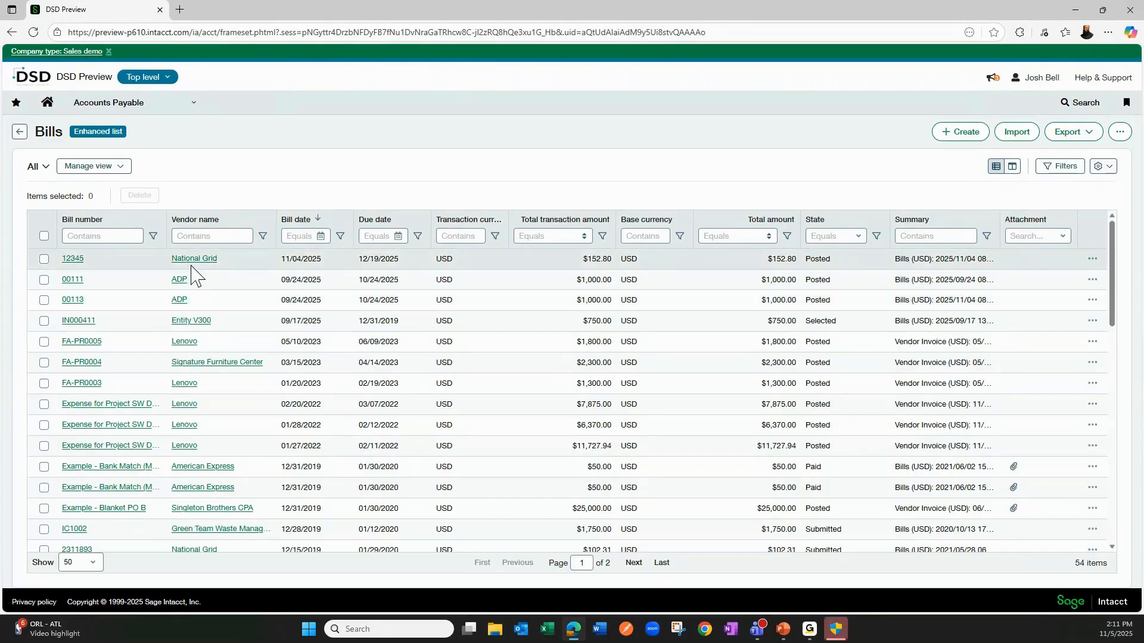
# - Open the AP ledger report and set its vendor selection to multiple vendors, bringing up the vendor picker
pyautogui.click(126, 114)
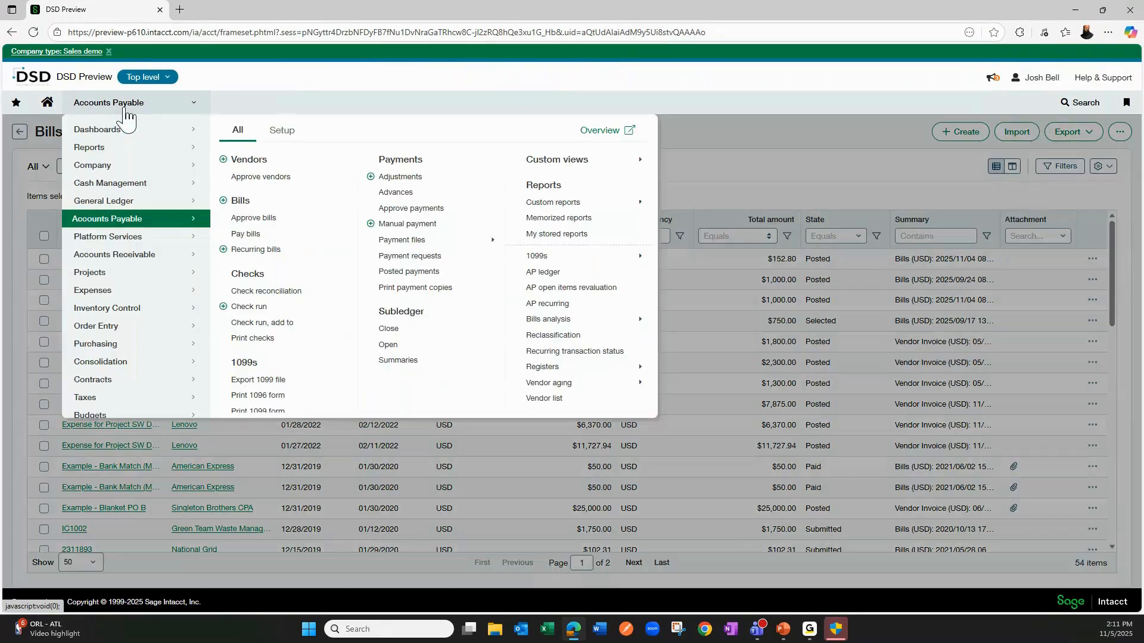
pyautogui.click(540, 273)
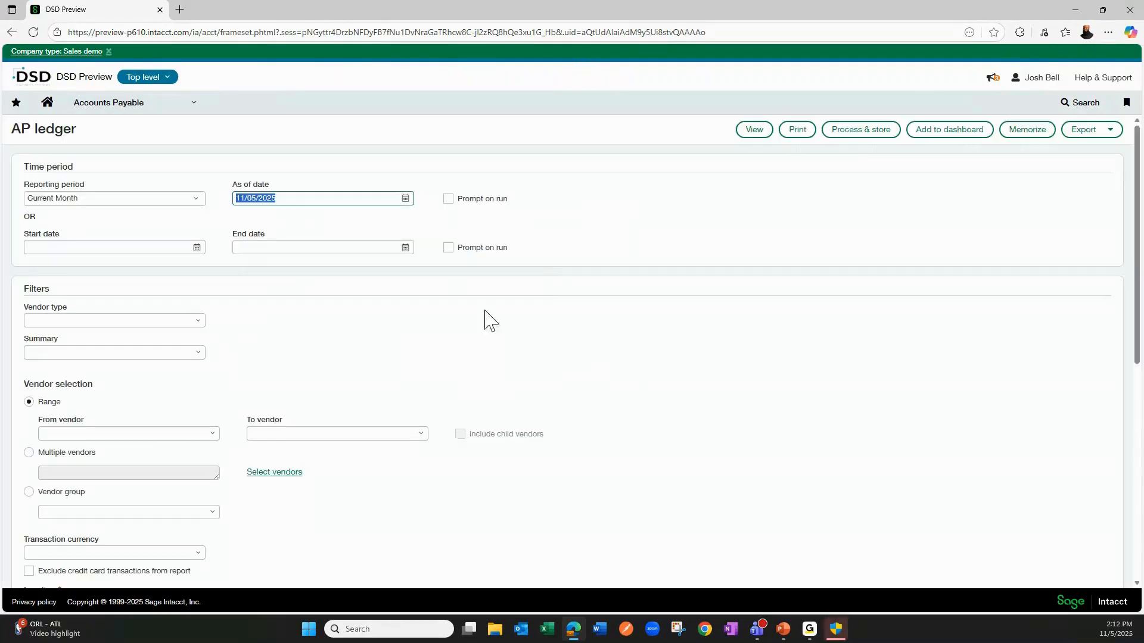
pyautogui.click(29, 454)
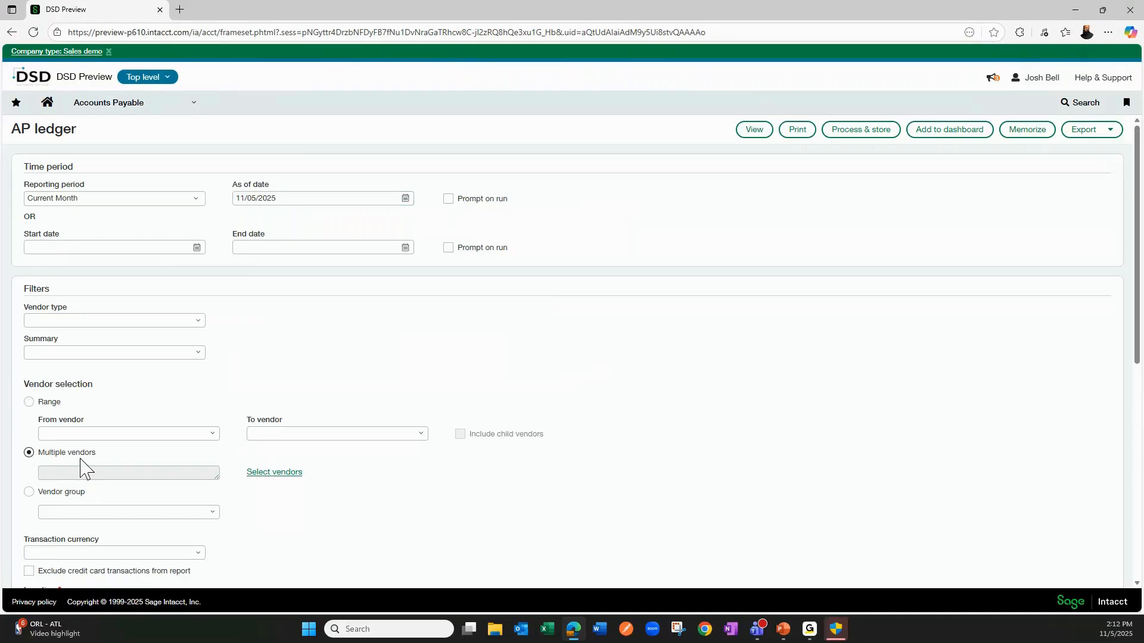
pyautogui.click(275, 474)
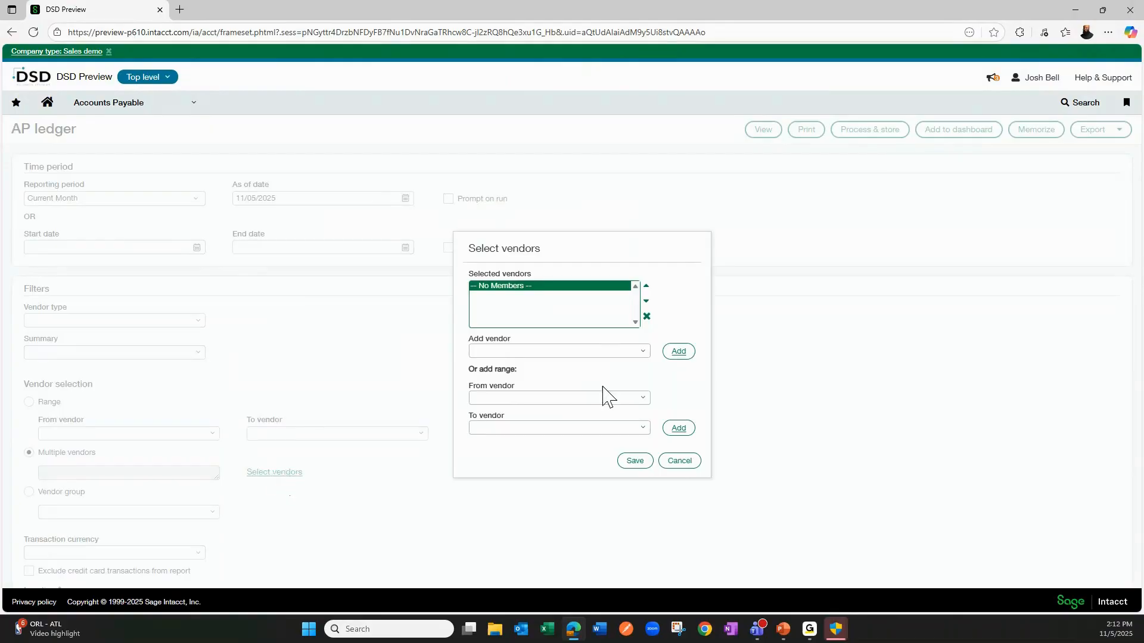
# - Add the vendors ADP and National Grid to the selected vendors and save the selection
pyautogui.click(646, 355)
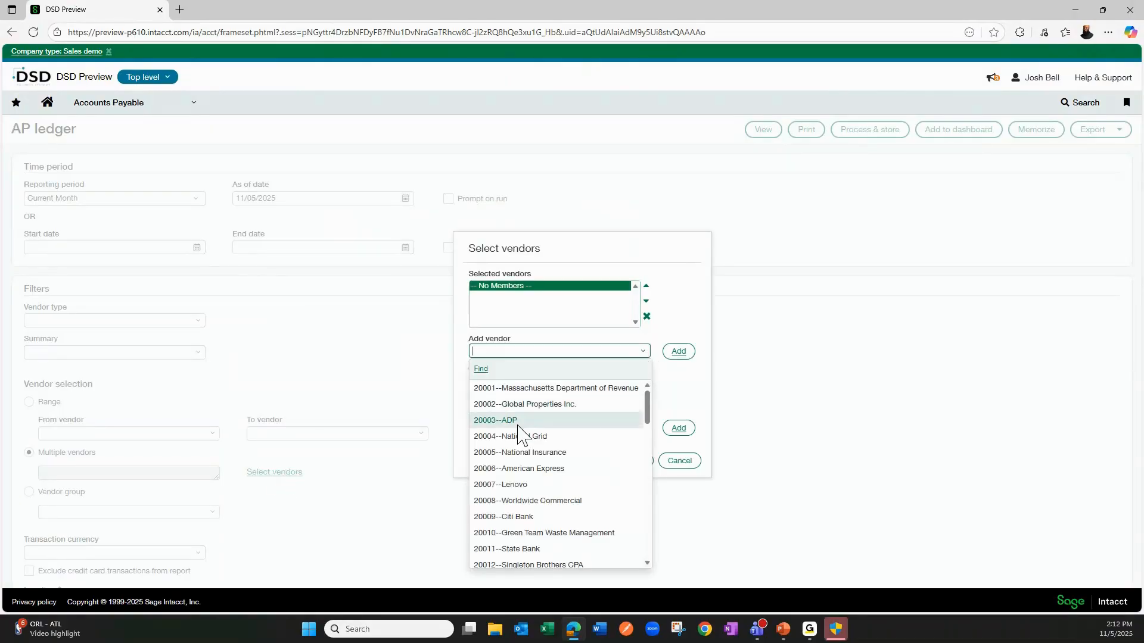
pyautogui.click(498, 421)
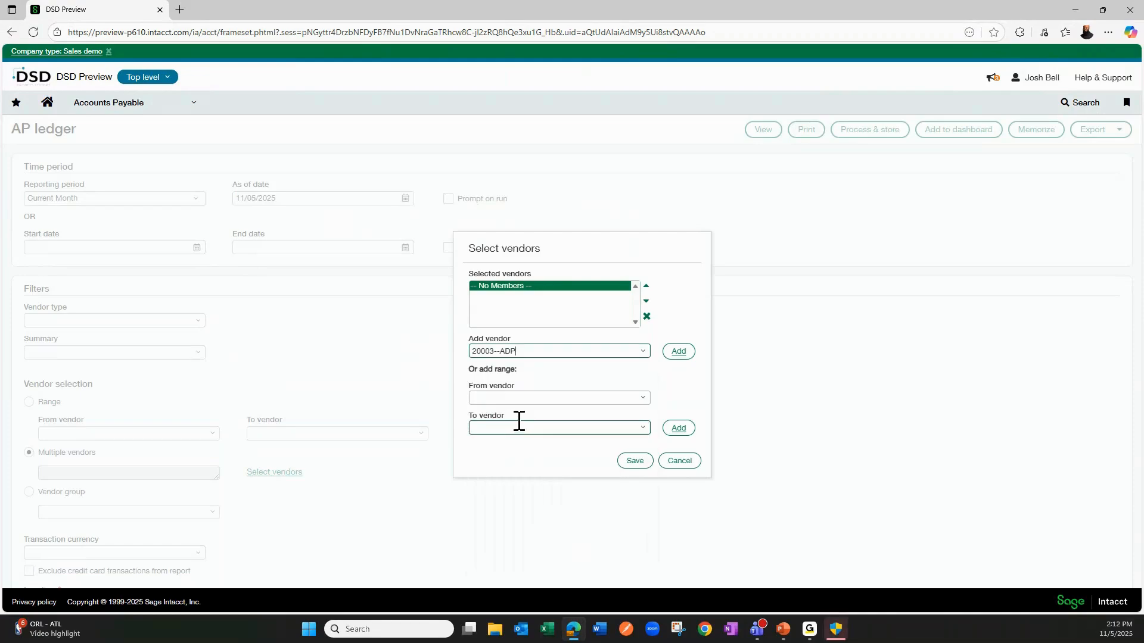
pyautogui.click(680, 353)
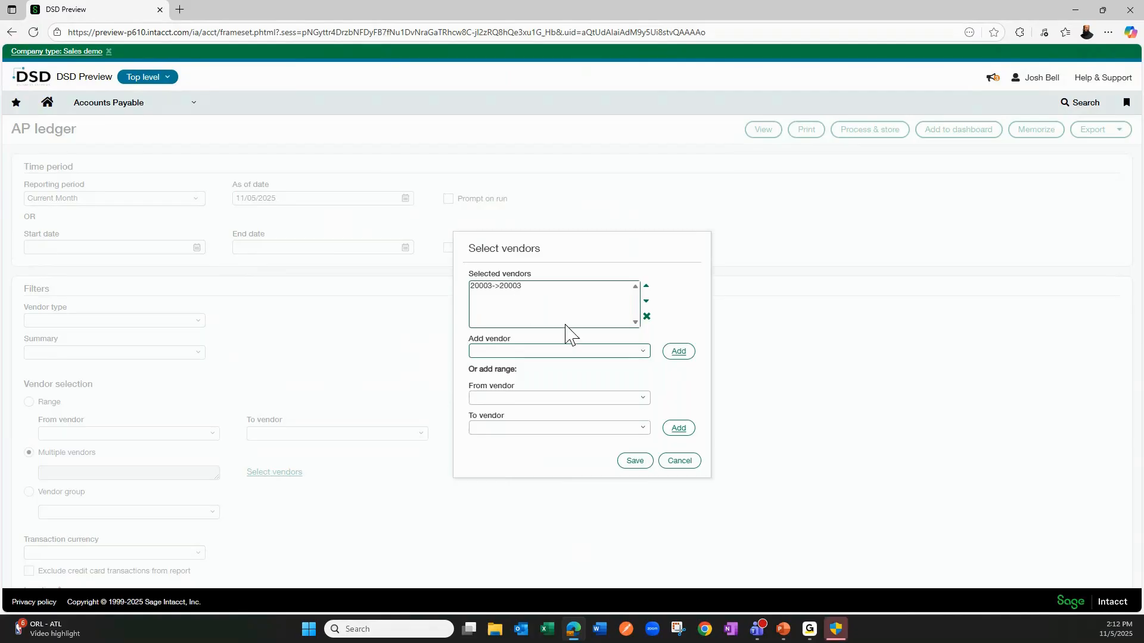
pyautogui.click(643, 353)
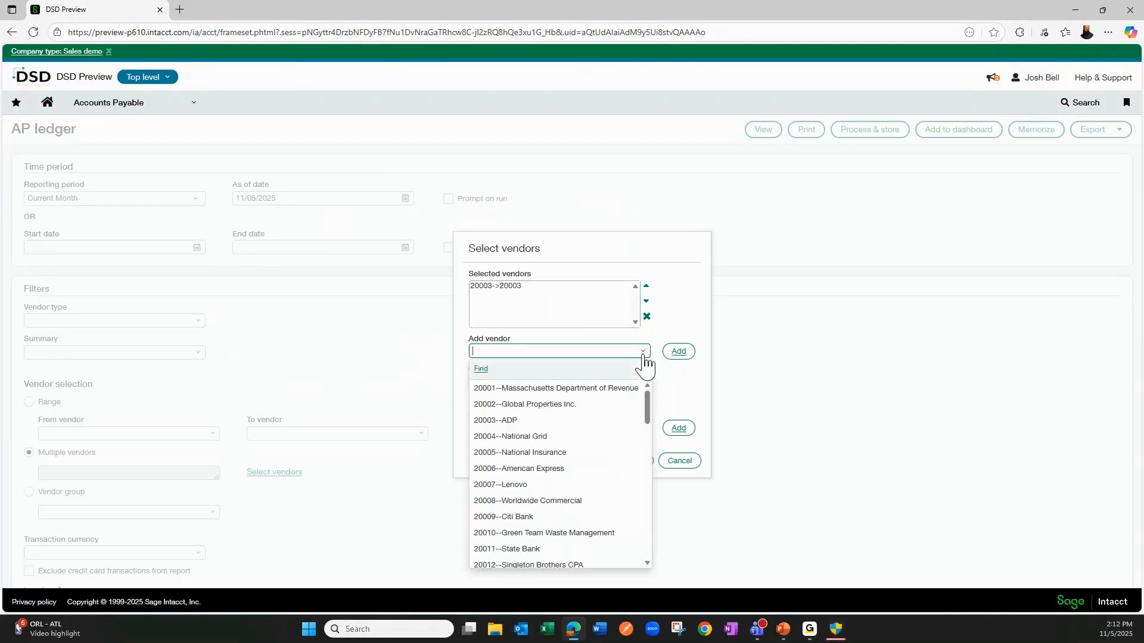
pyautogui.click(523, 437)
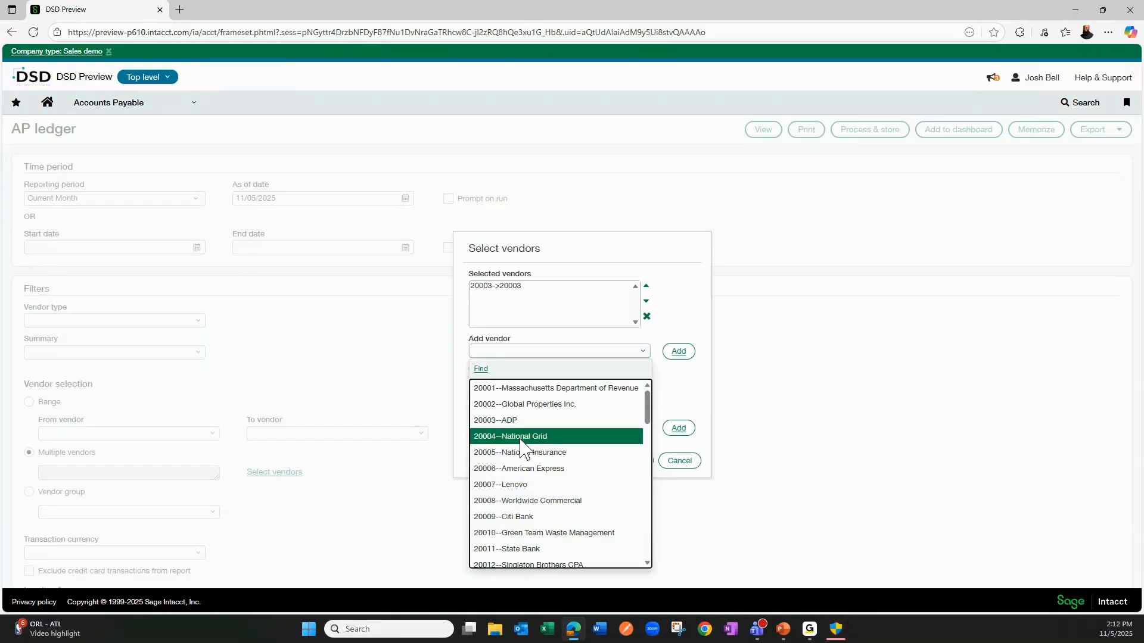
pyautogui.click(680, 355)
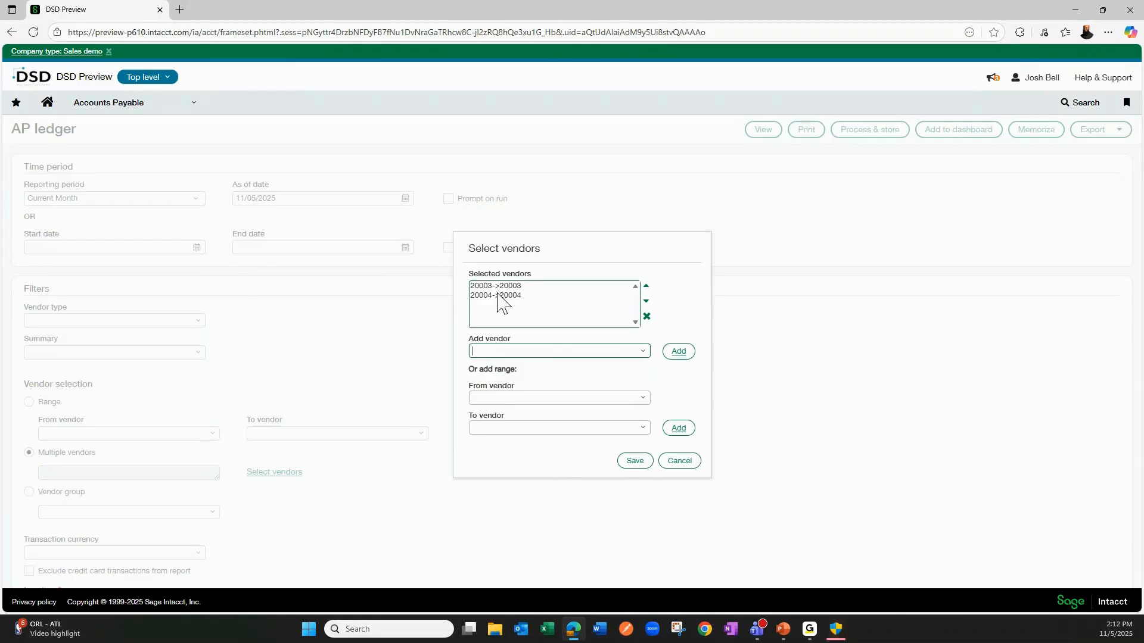
pyautogui.click(634, 463)
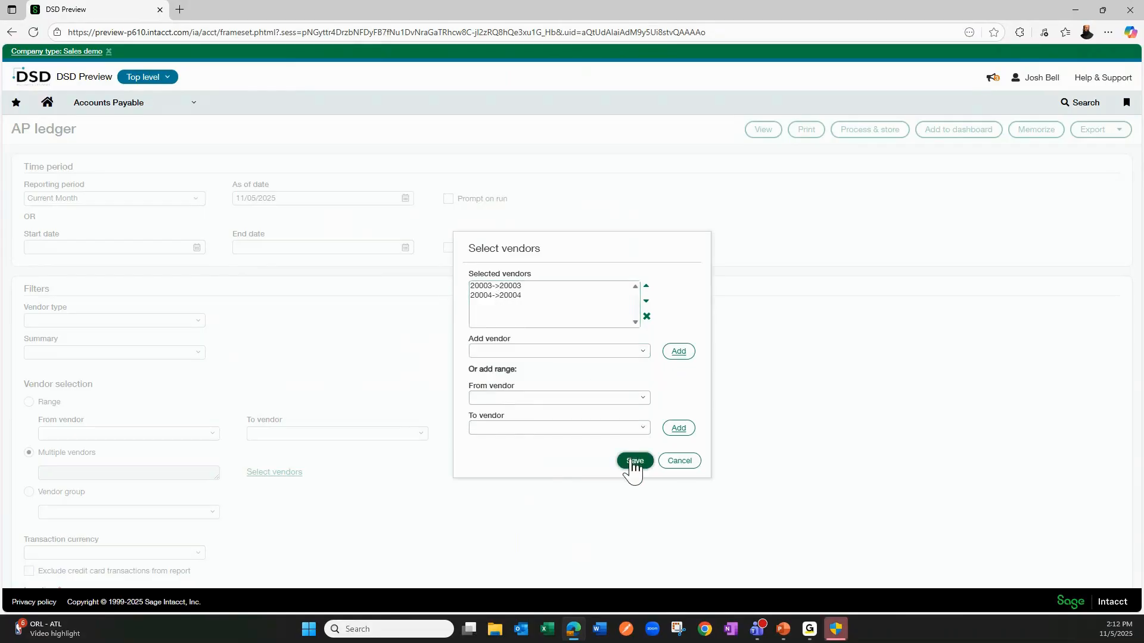
# - Set the AP ledger report's location to 100--USA 1 and view the report
pyautogui.scroll(-2, 77, 488)
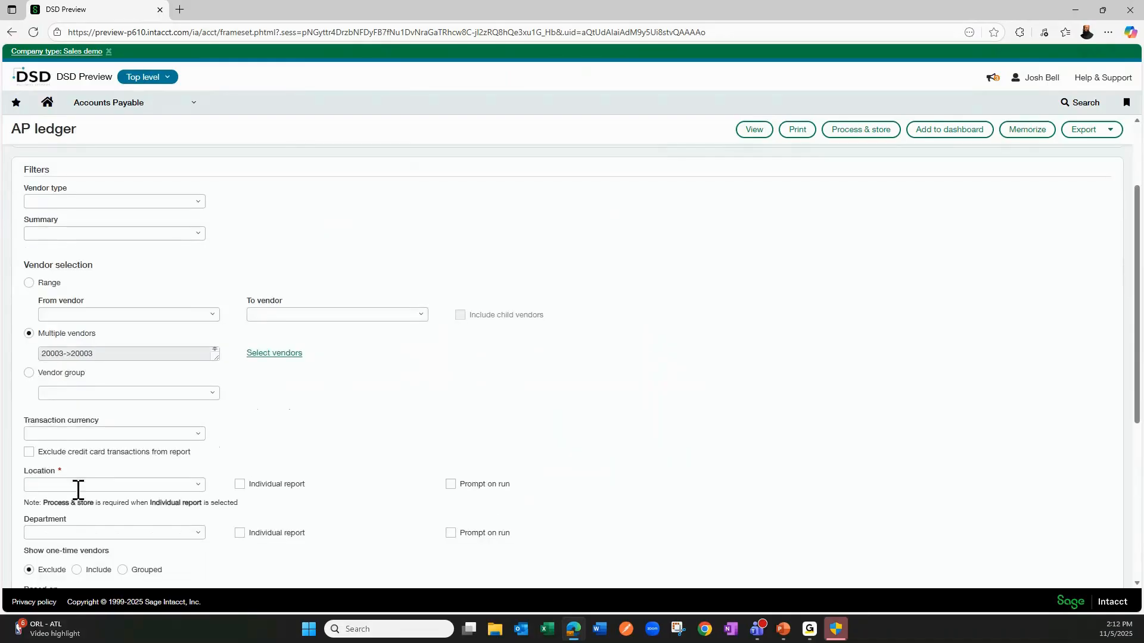
pyautogui.click(199, 485)
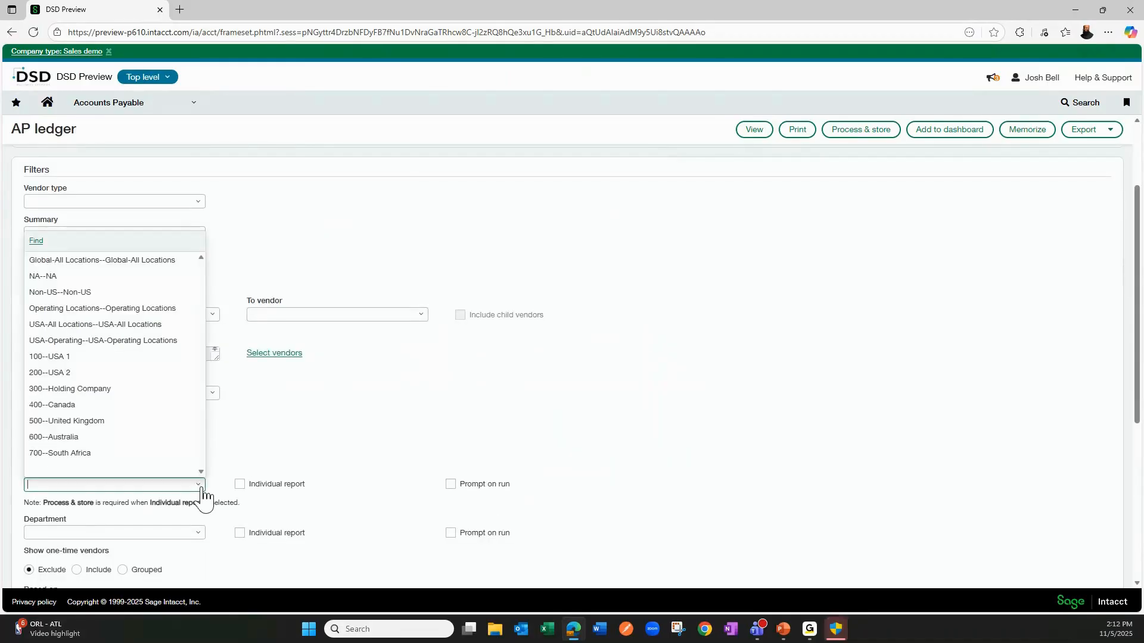
pyautogui.click(70, 357)
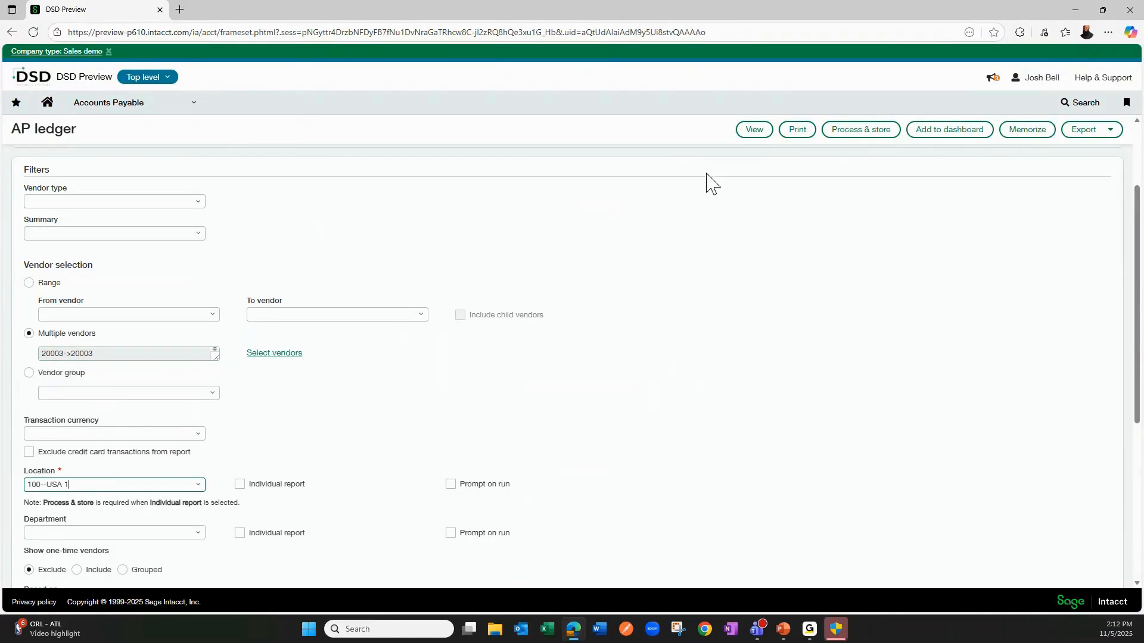
pyautogui.click(754, 129)
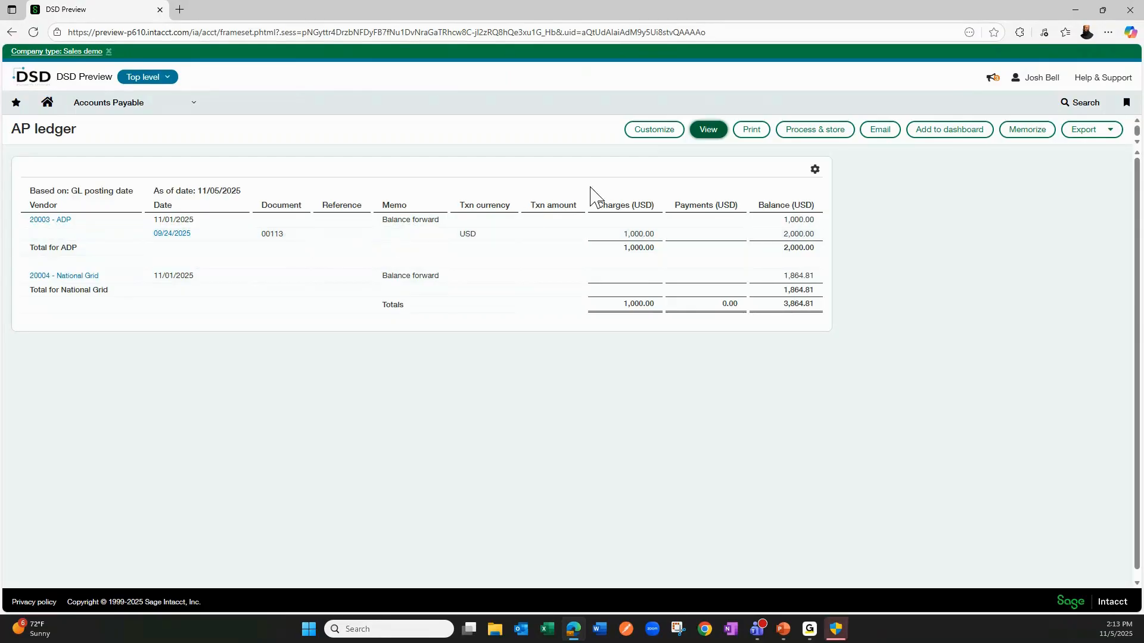
# - Open the General Ledger report and set it to include unposted transactions only
pyautogui.click(198, 110)
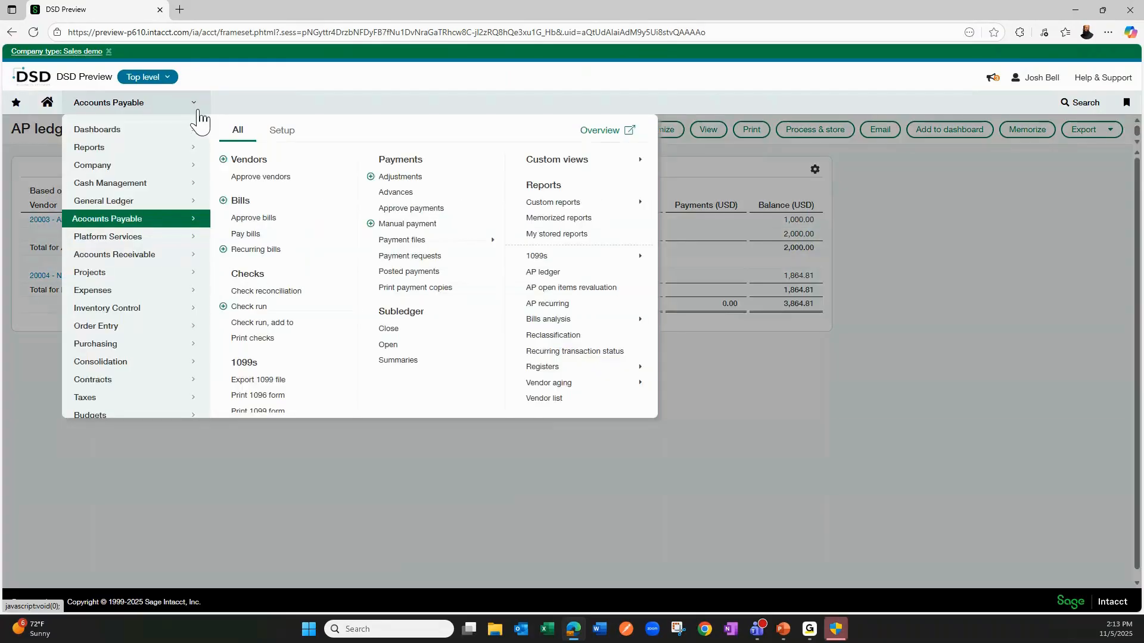
pyautogui.click(142, 205)
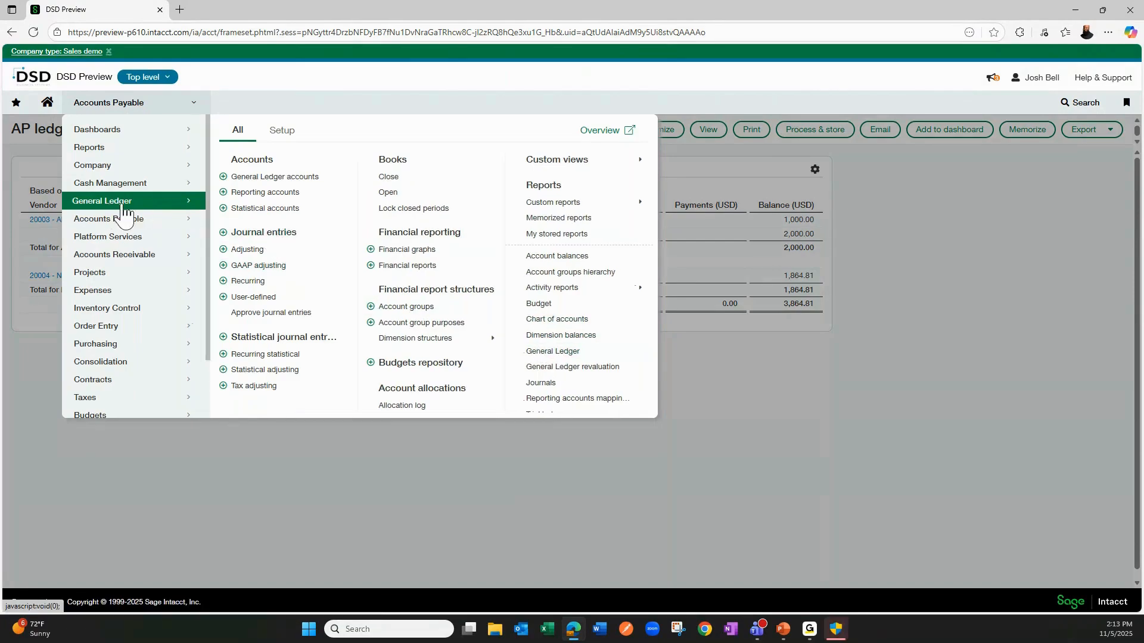
pyautogui.click(560, 358)
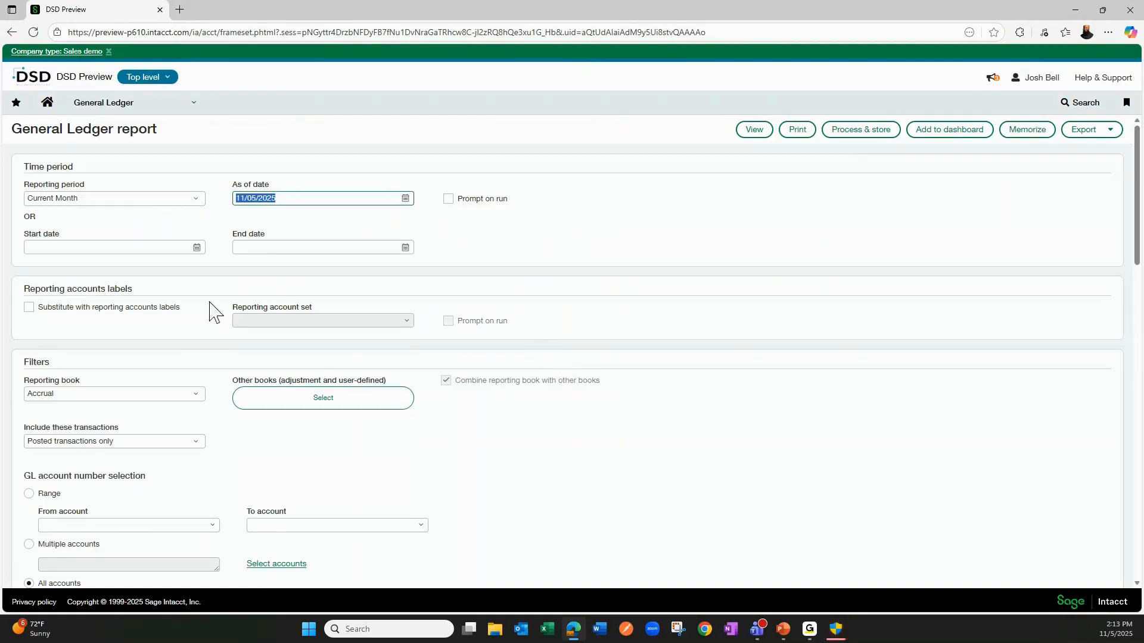
pyautogui.scroll(-1, 59, 401)
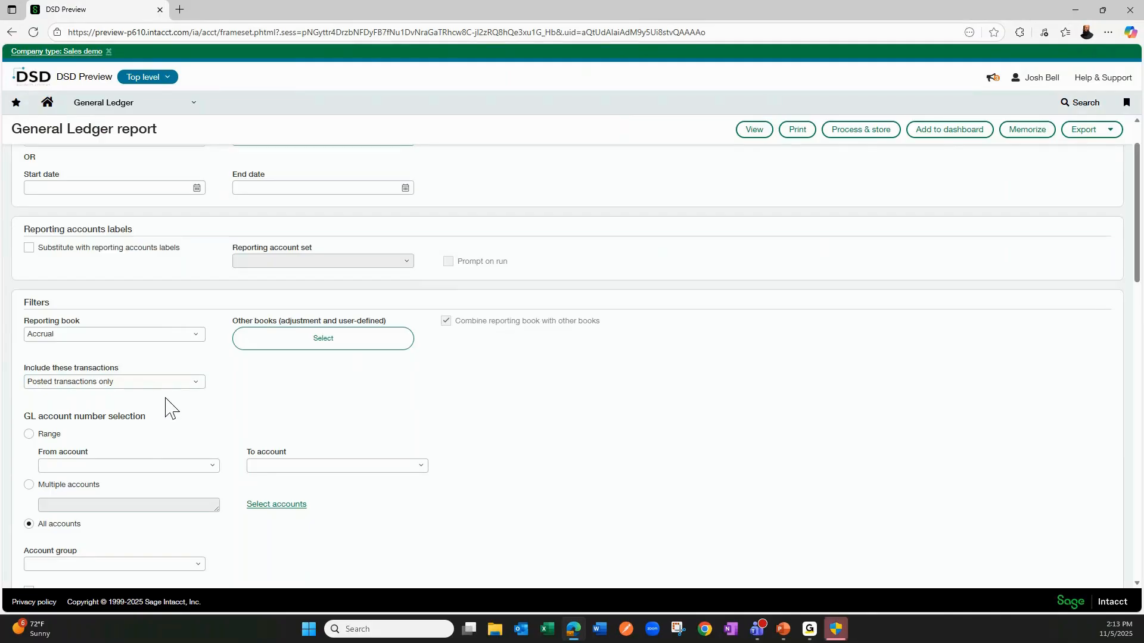
pyautogui.click(196, 384)
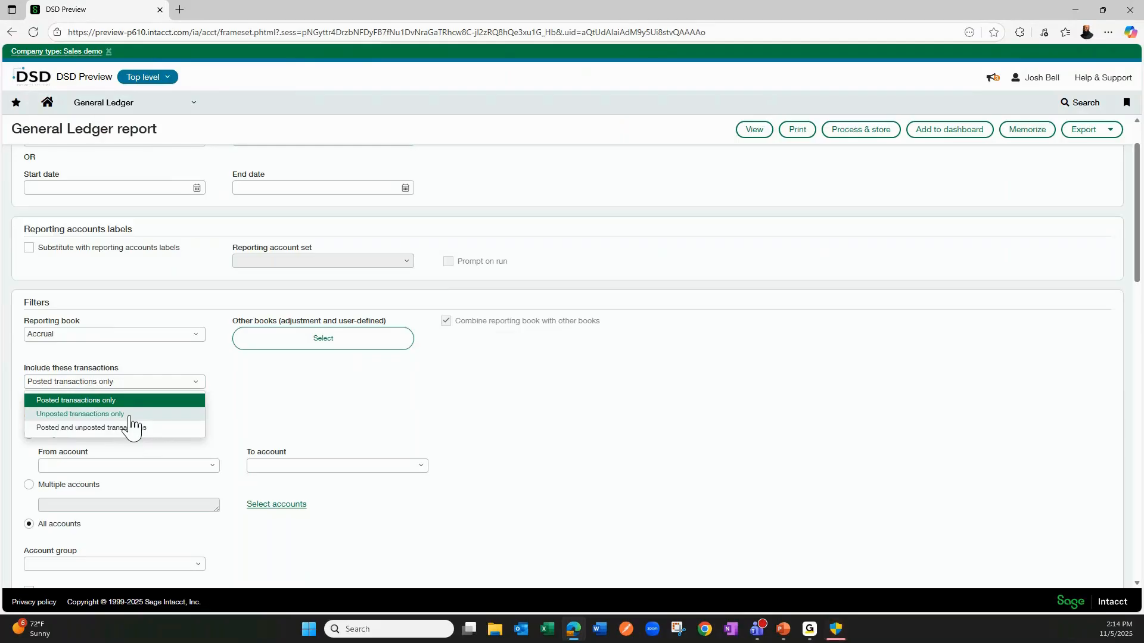
pyautogui.click(89, 414)
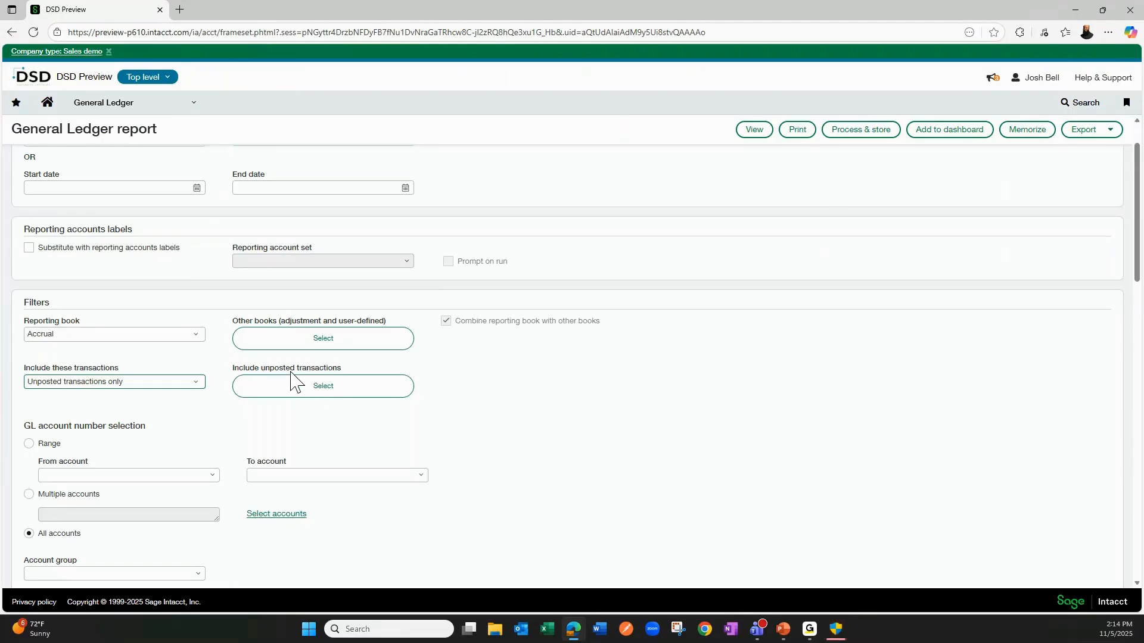
# - Include Draft and Submitted unposted transactions in the General Ledger report and run it for viewing
pyautogui.click(316, 390)
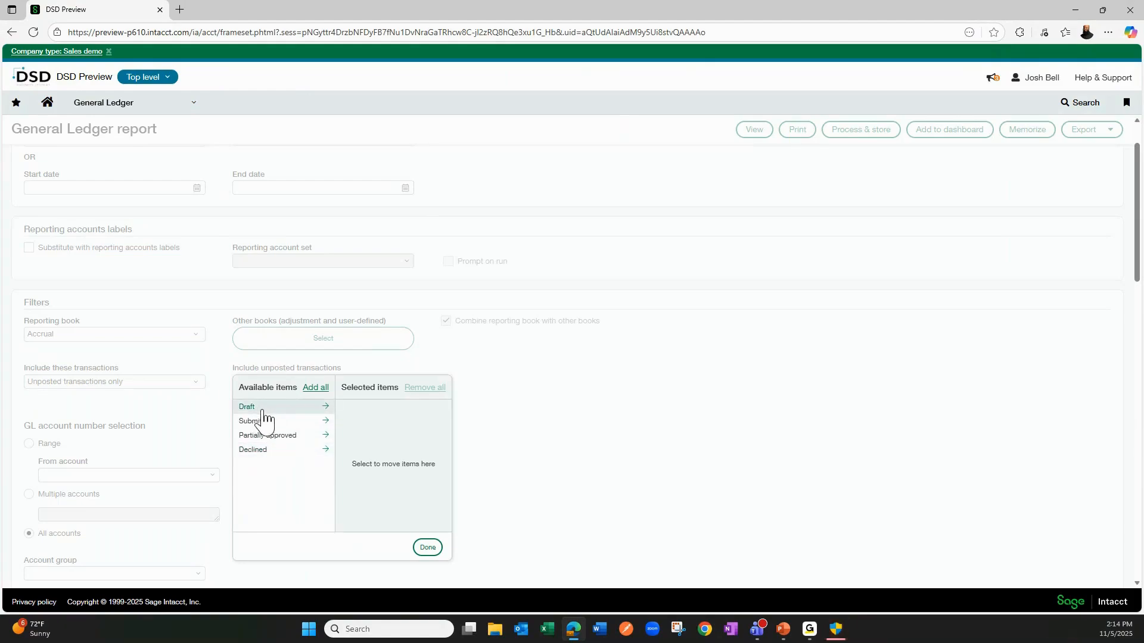
pyautogui.click(296, 410)
pyautogui.click(296, 410)
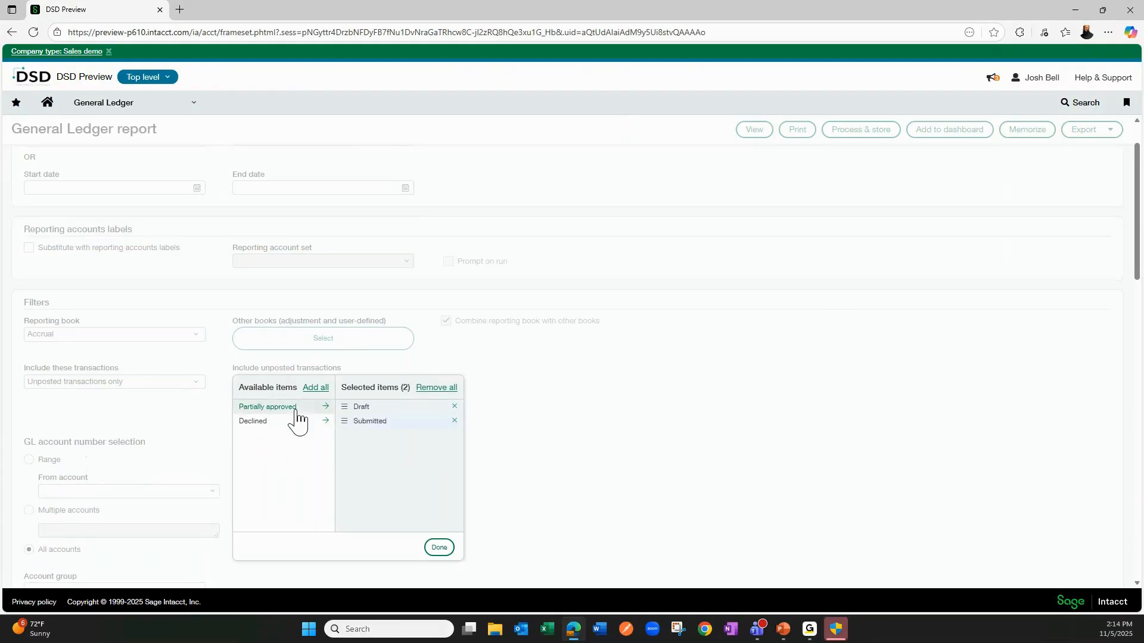
pyautogui.click(439, 547)
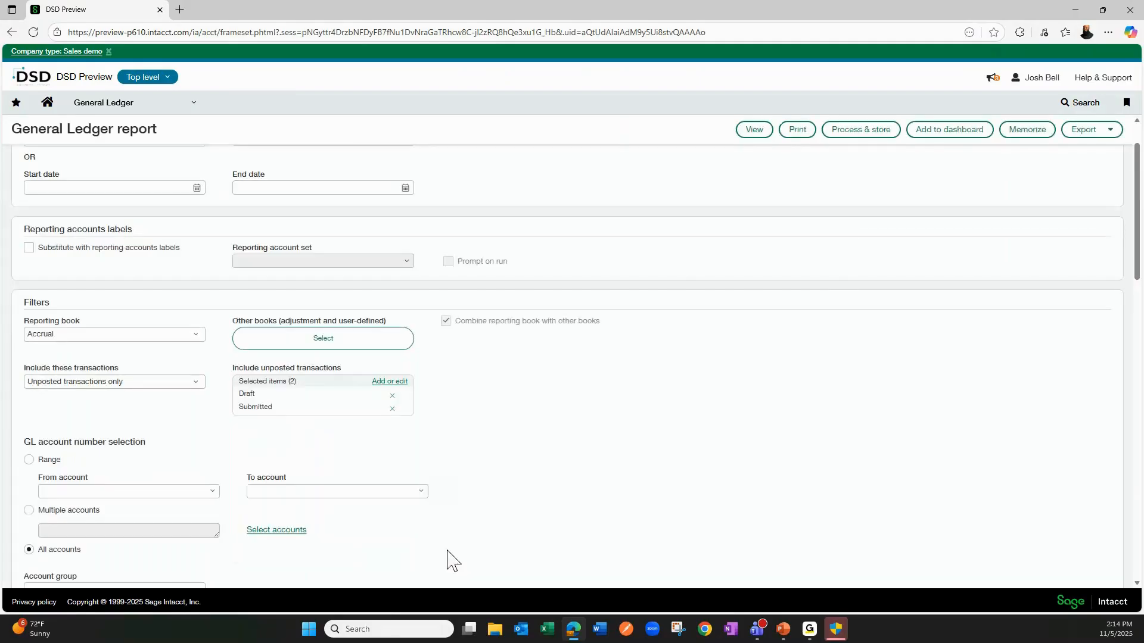
pyautogui.click(755, 130)
pyautogui.click(630, 172)
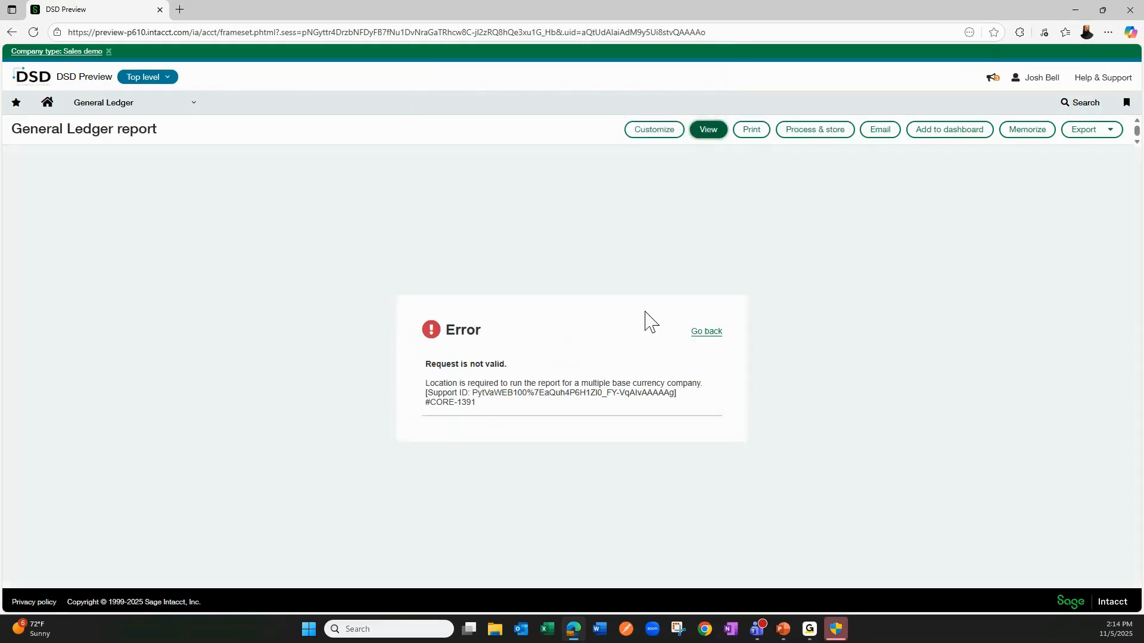
# - Return to the General Ledger report filters, set the location to 100--USA 1, and view the report for all accounts
pyautogui.click(718, 335)
pyautogui.scroll(-5, 145, 408)
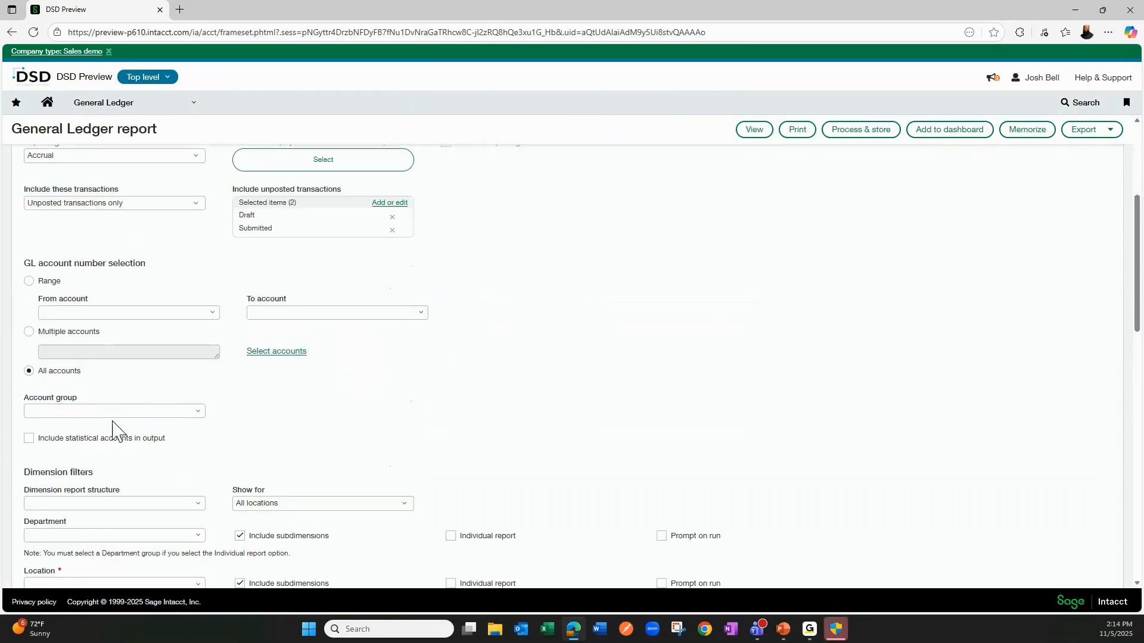
pyautogui.click(195, 525)
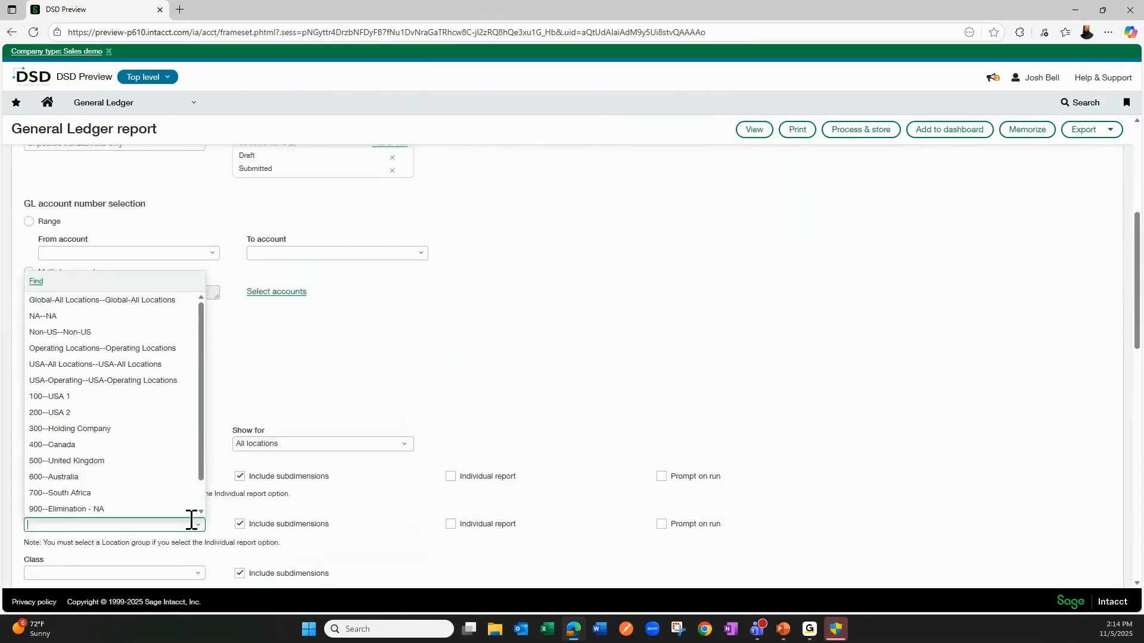
pyautogui.click(72, 399)
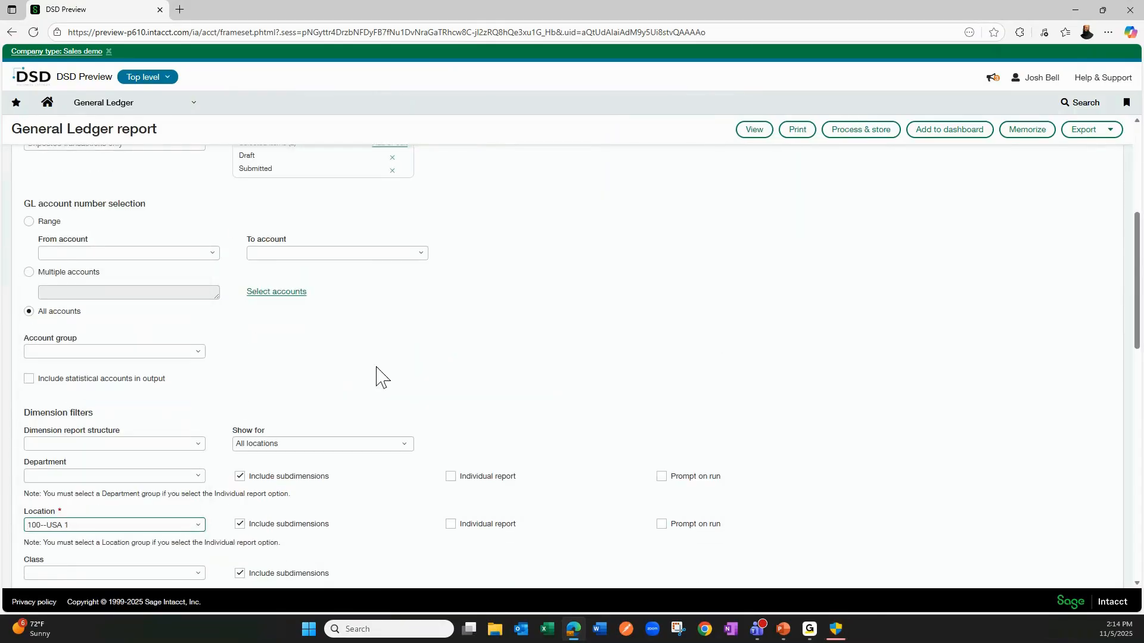
pyautogui.scroll(5, 487, 378)
pyautogui.click(755, 131)
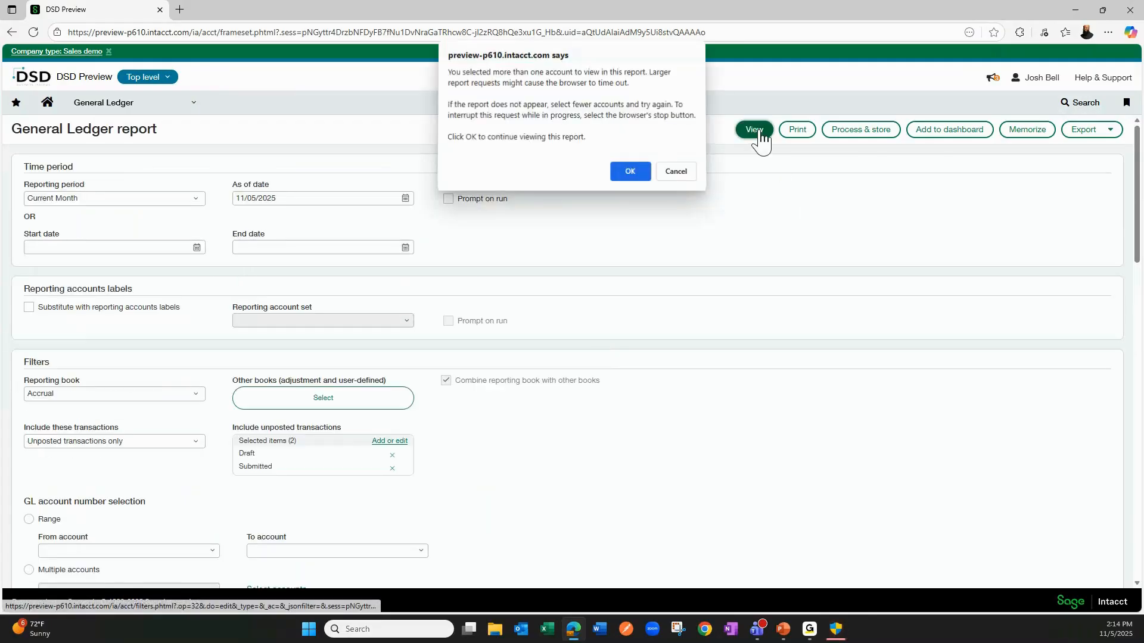
pyautogui.click(630, 174)
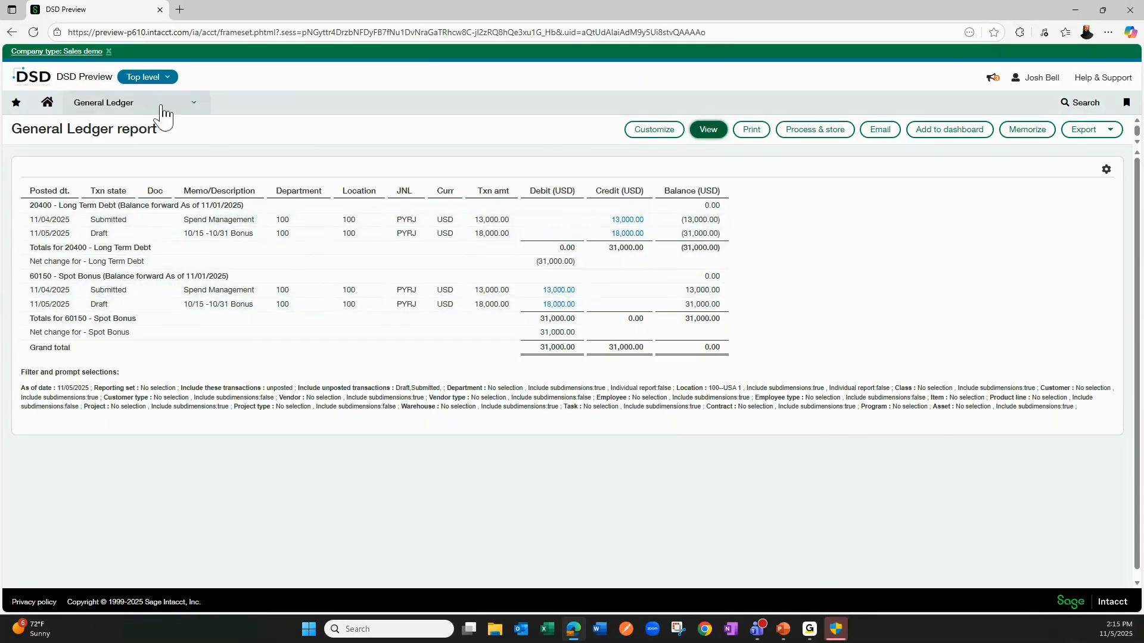
# - Duplicate the General Ledger report's browser tab and open the list of General Ledger journals in the copy
pyautogui.rightClick(124, 12)
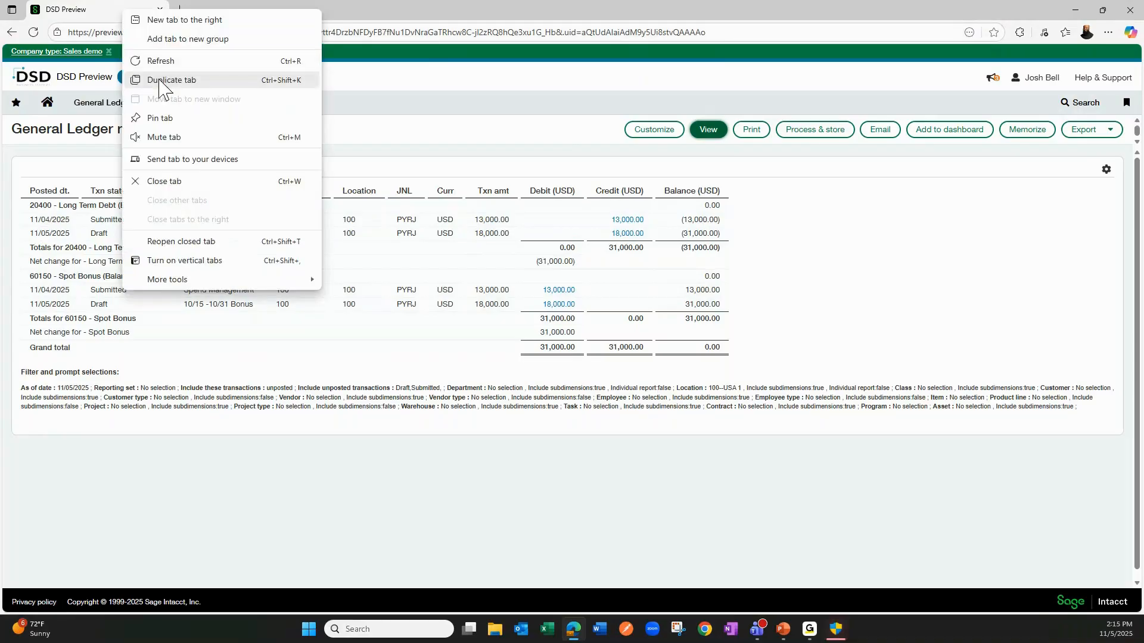
pyautogui.click(156, 80)
pyautogui.moveTo(141, 109)
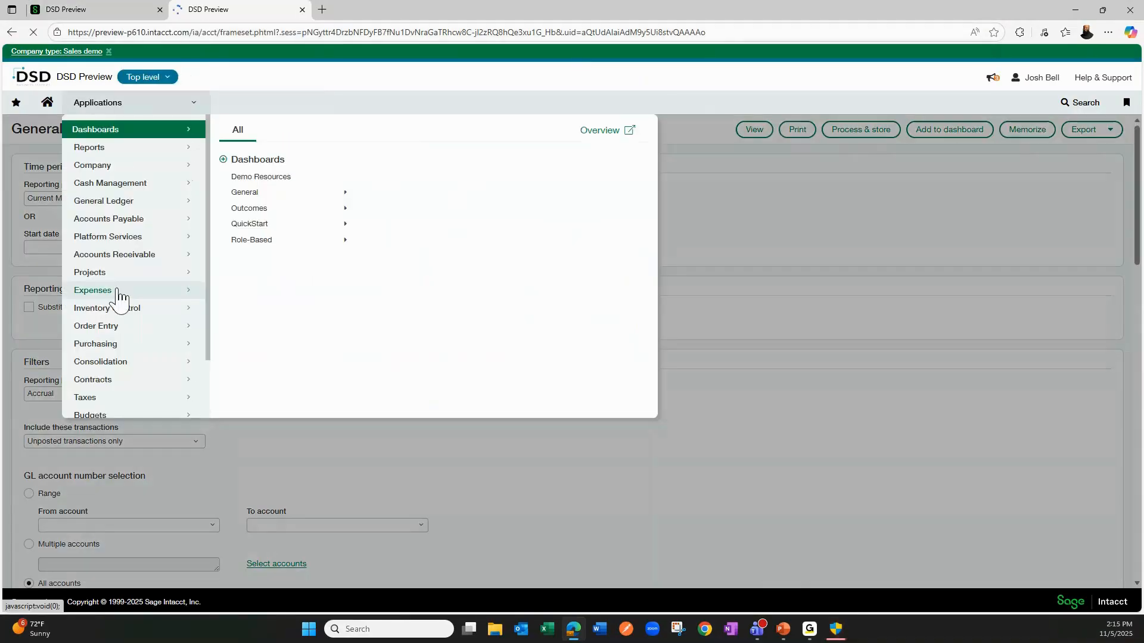
pyautogui.click(129, 204)
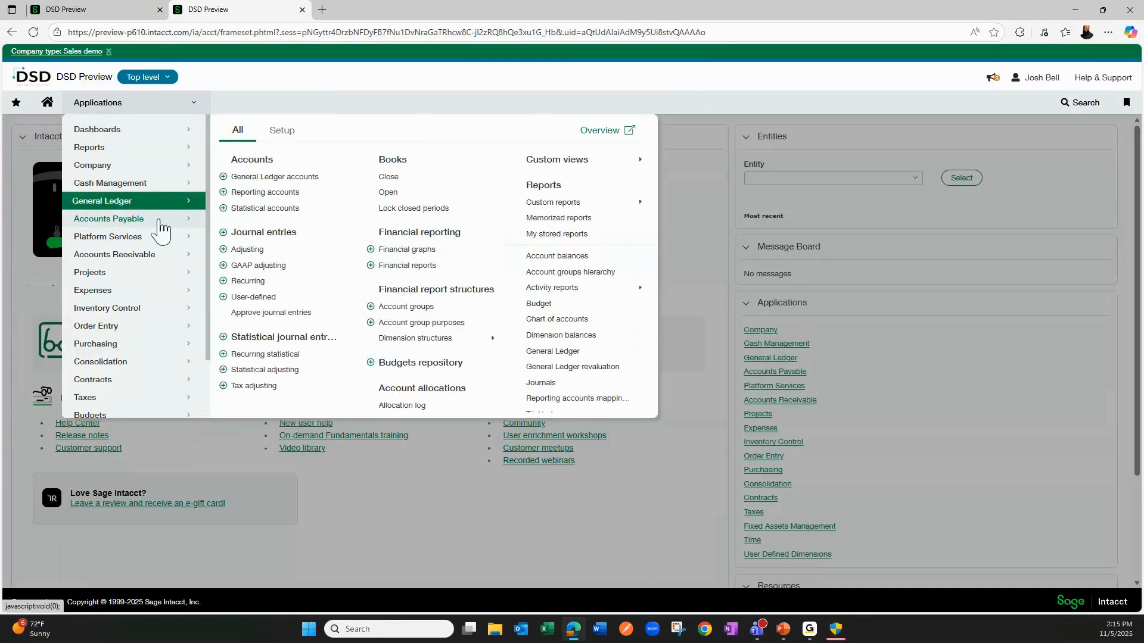
pyautogui.click(256, 232)
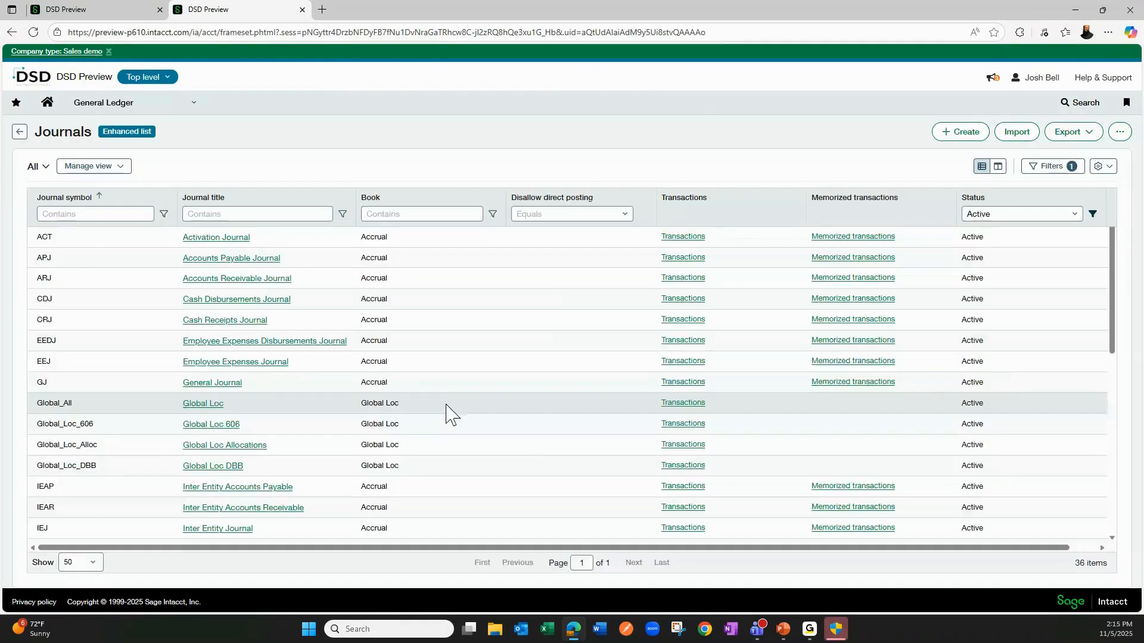
# - Find the General Journal (GJ) in the journals list and open its transactions
pyautogui.scroll(-3, 512, 456)
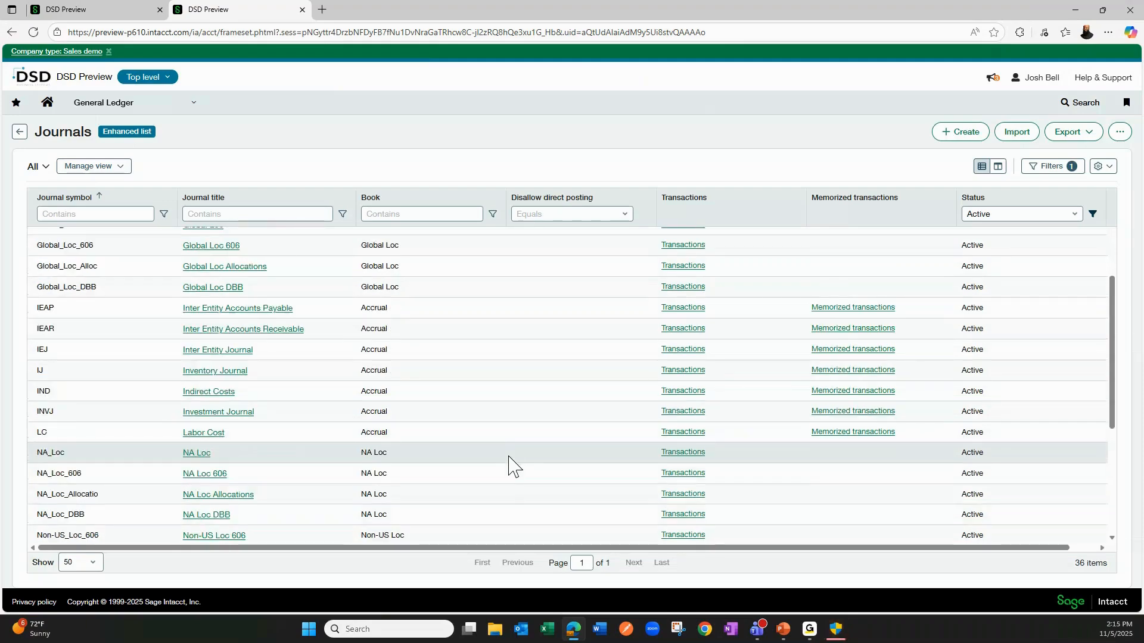
pyautogui.scroll(-1, 508, 466)
pyautogui.scroll(2, 529, 424)
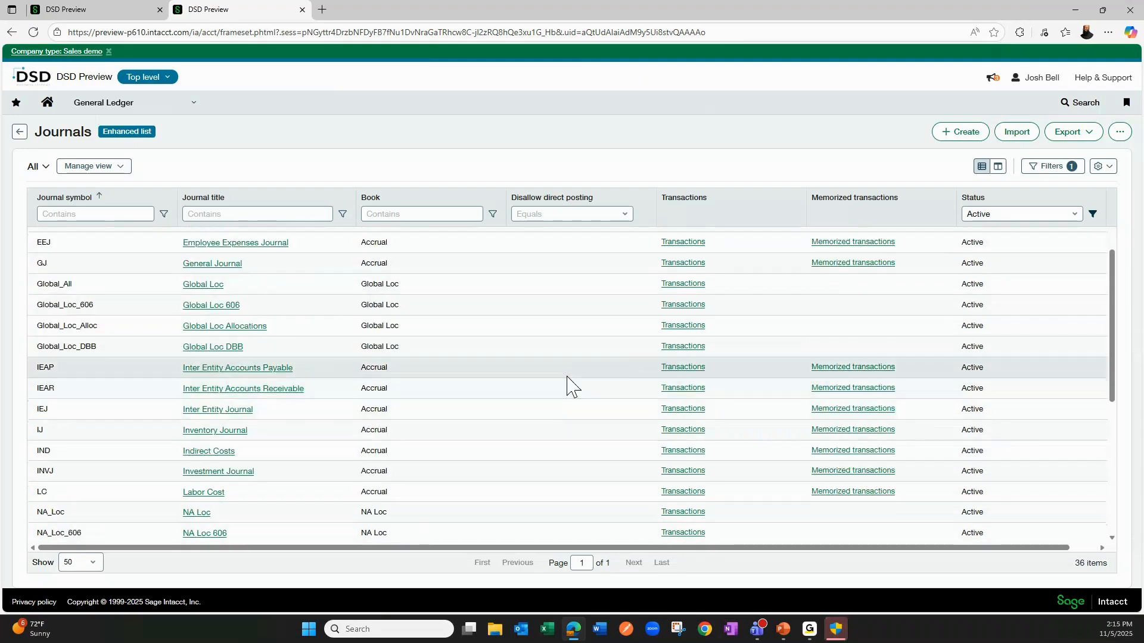
pyautogui.click(685, 266)
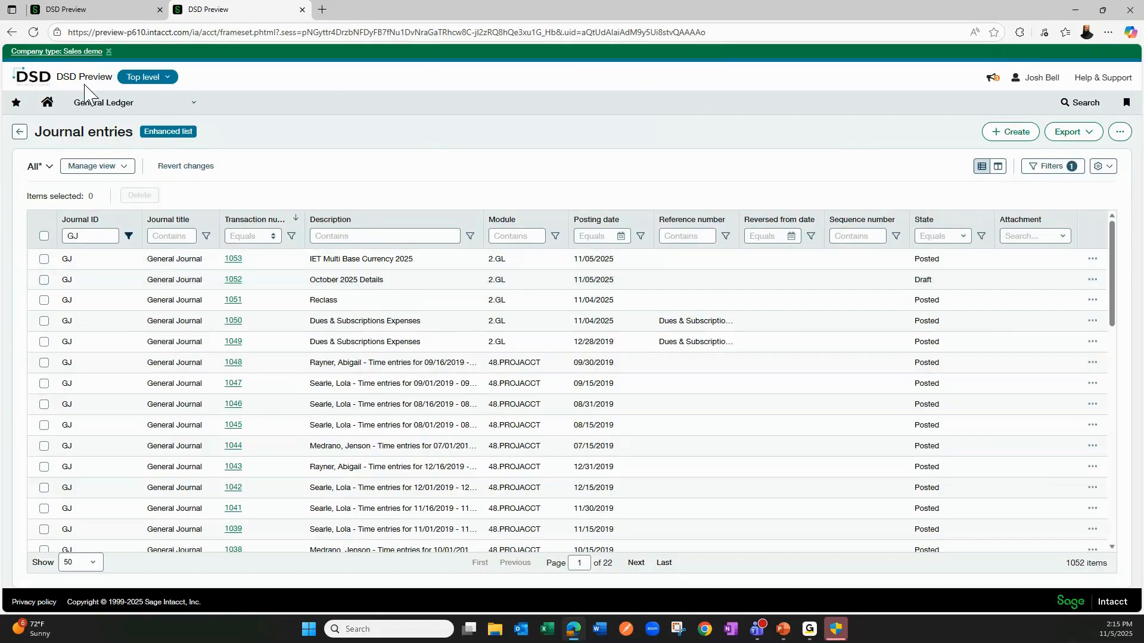
# - Go back to the journals list and open the transactions of the Payroll Journal (PYRJ)
pyautogui.click(11, 32)
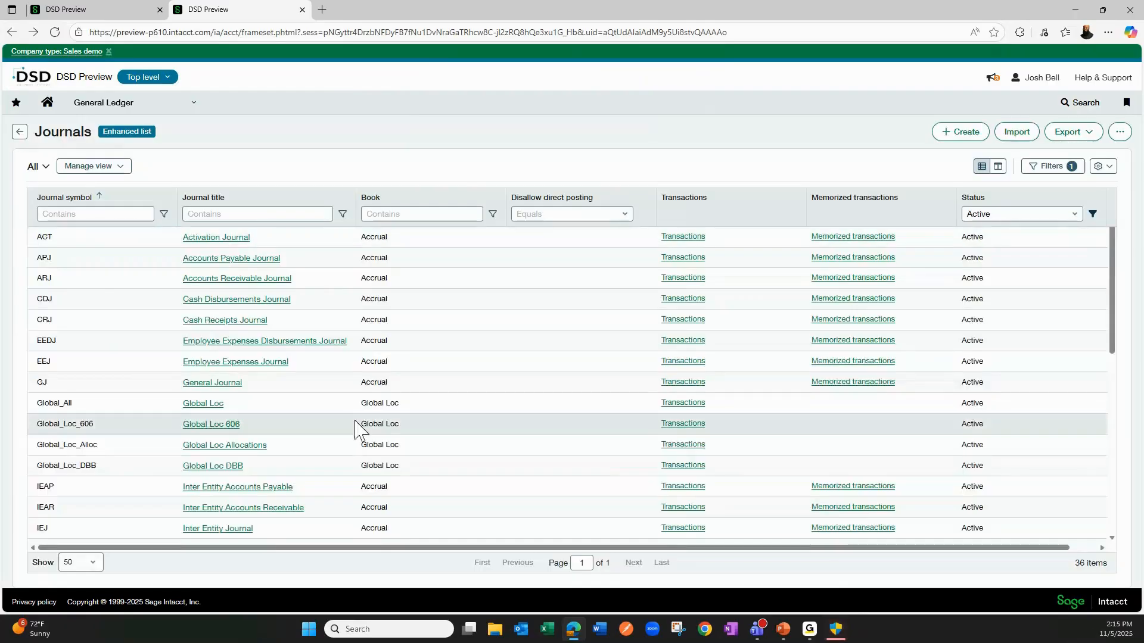
pyautogui.scroll(-6, 599, 460)
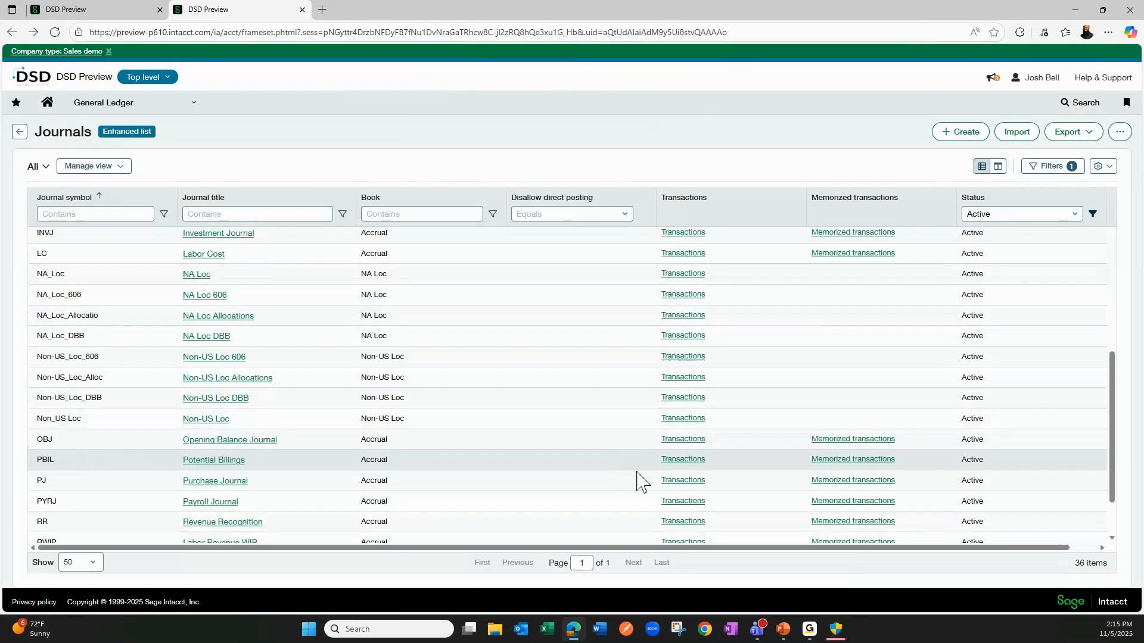
pyautogui.click(684, 502)
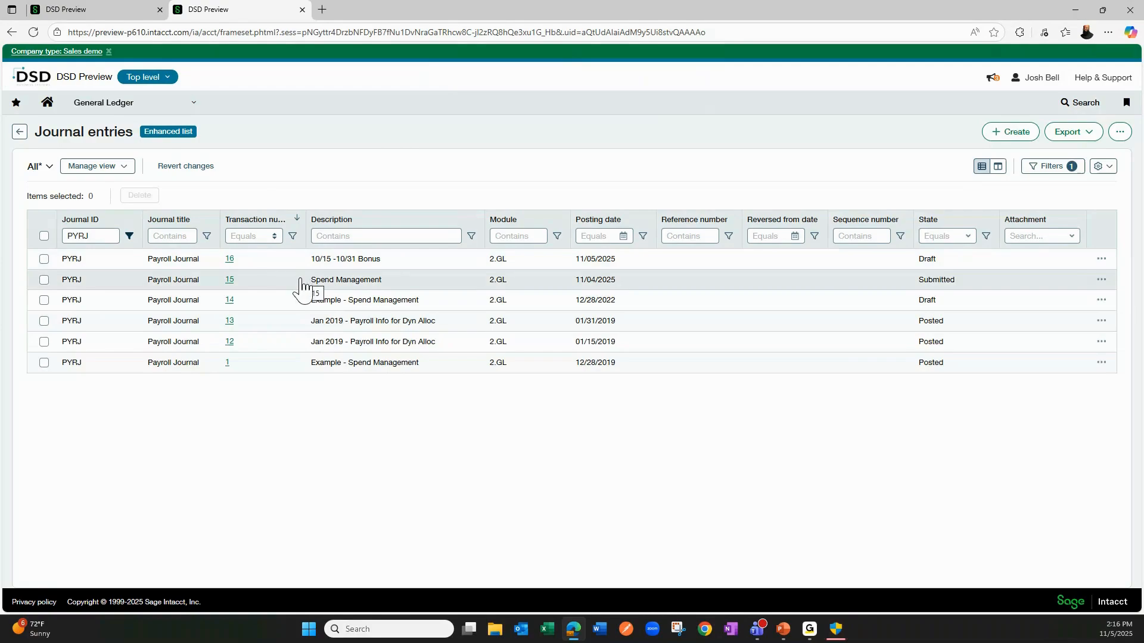
# - Customize the General Ledger report in the original tab to include posted and unposted transactions, and view it
pyautogui.click(171, 112)
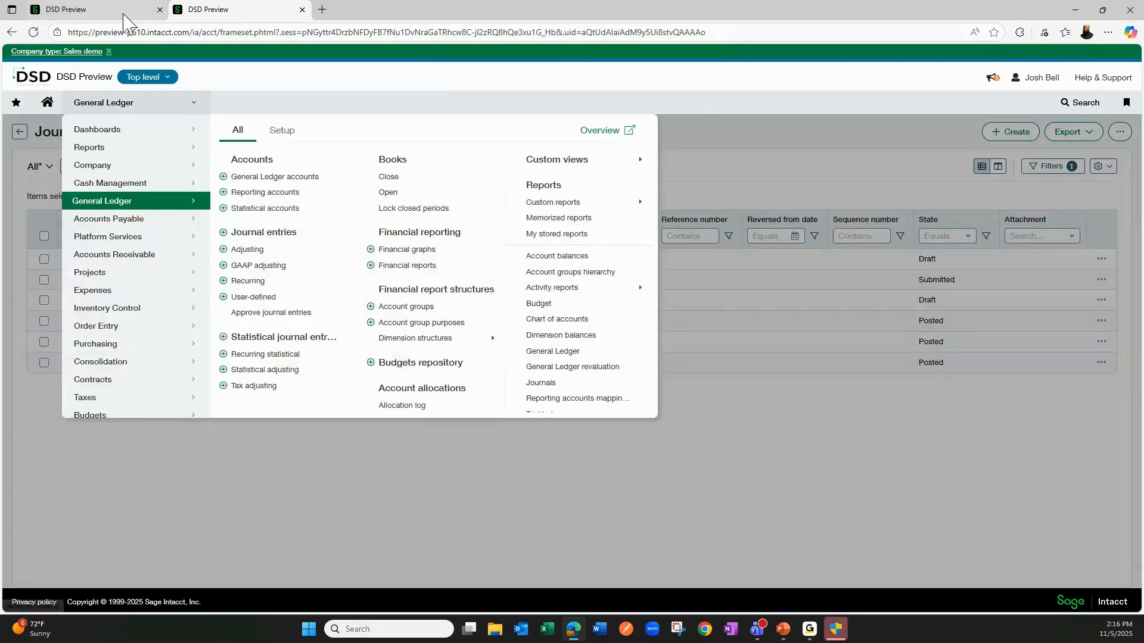
pyautogui.click(555, 363)
pyautogui.click(651, 133)
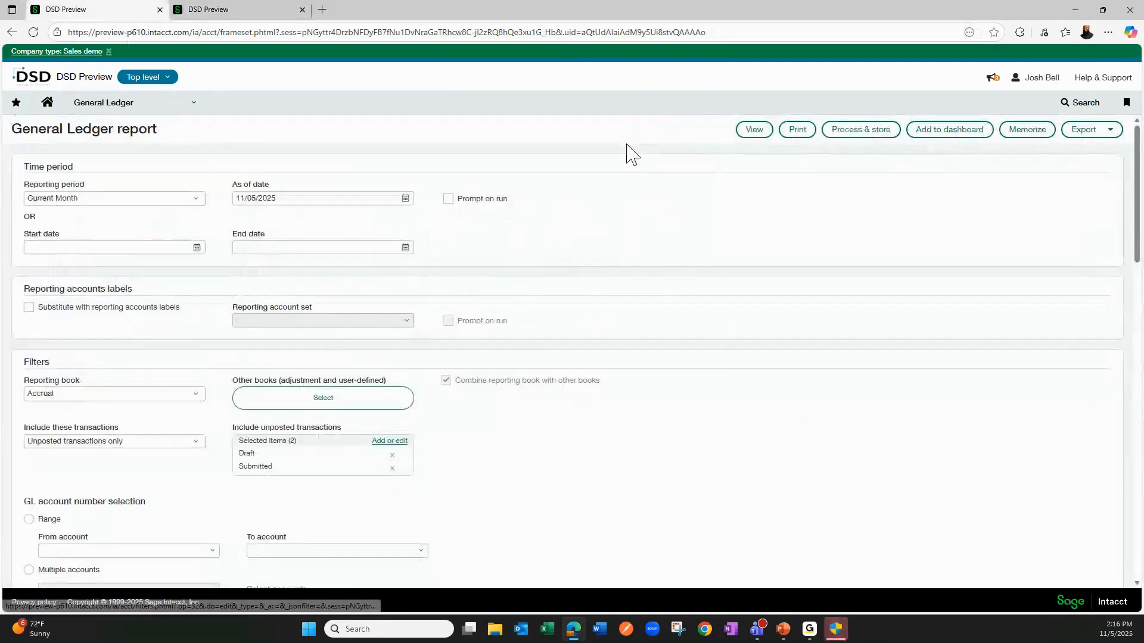
pyautogui.click(79, 451)
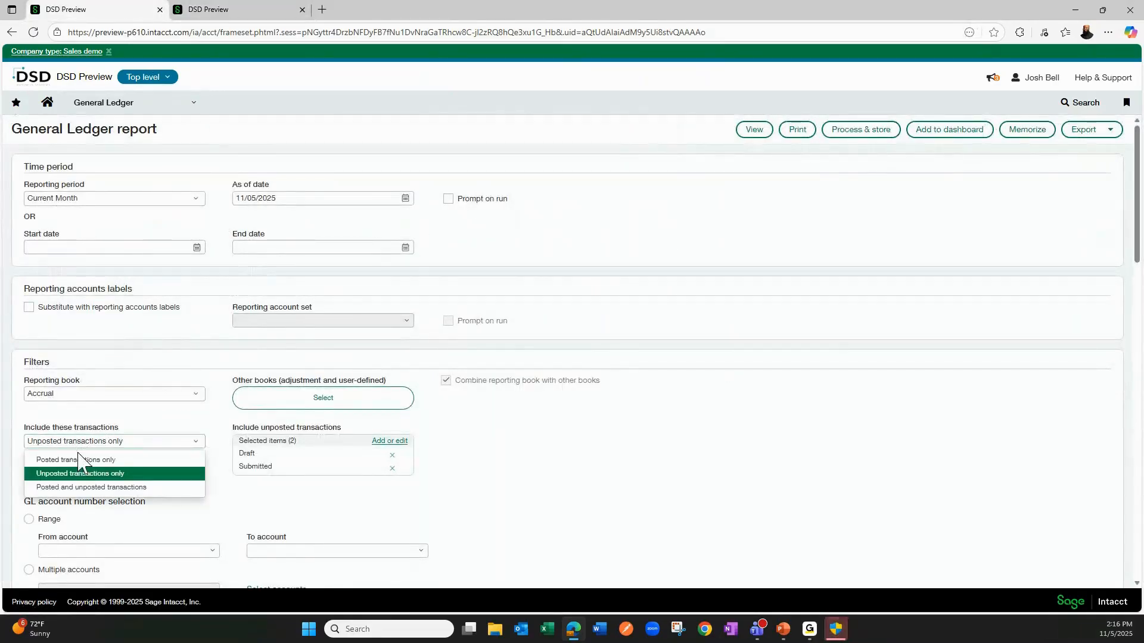
pyautogui.click(70, 489)
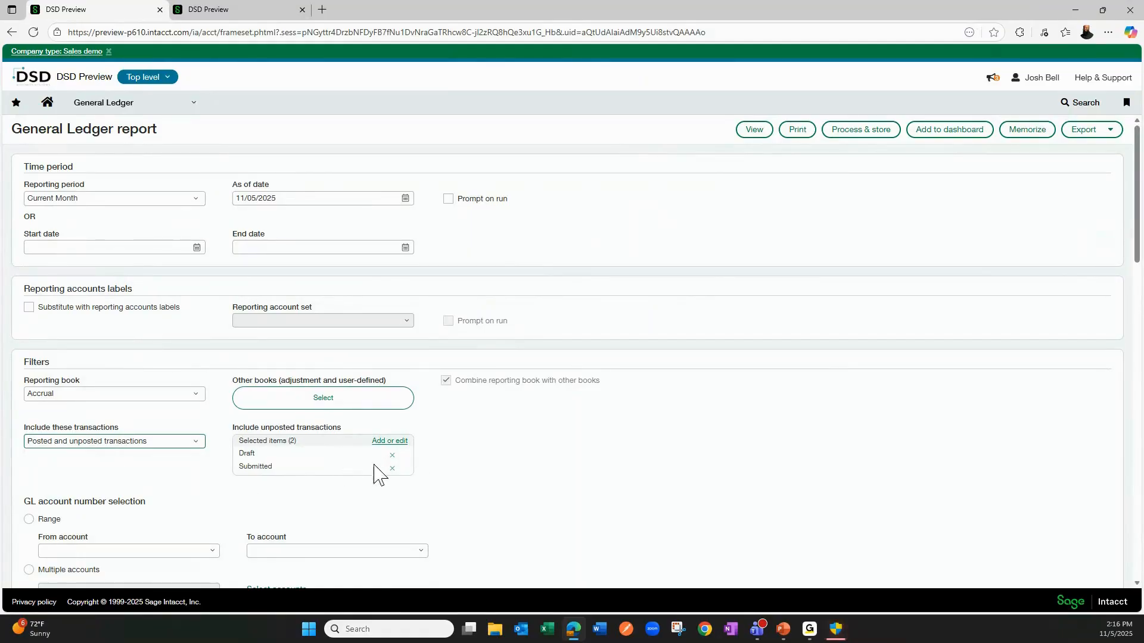
pyautogui.click(756, 131)
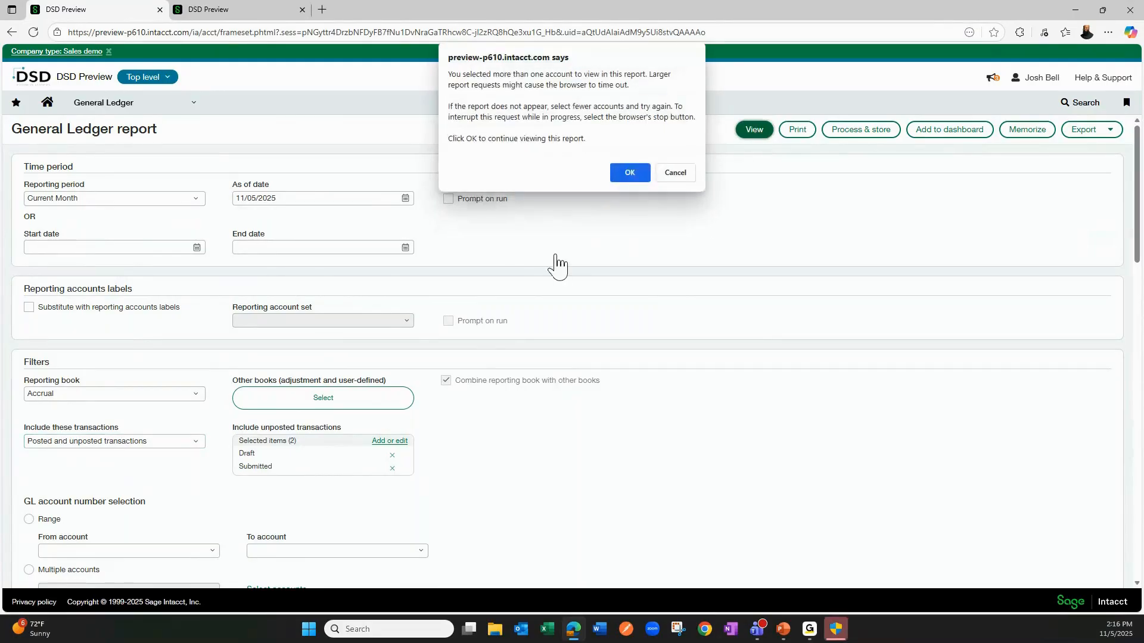
pyautogui.click(628, 184)
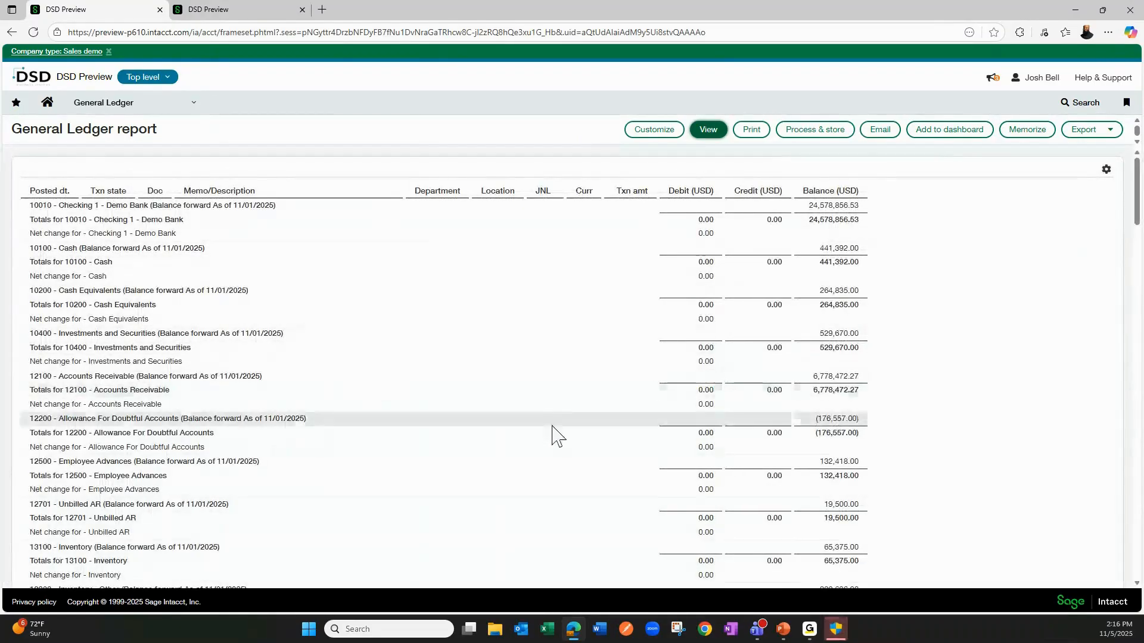
# - Examine the transaction states and journals of the entries listed under each account in the General Ledger report
pyautogui.scroll(-6, 554, 417)
pyautogui.scroll(-8, 554, 464)
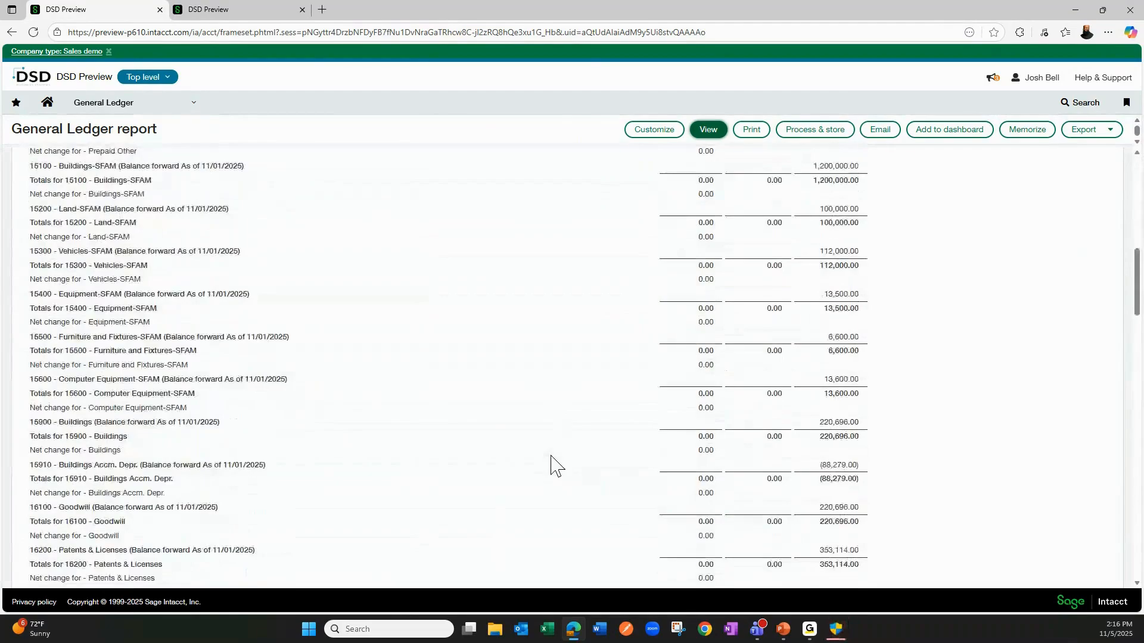
pyautogui.scroll(-2, 554, 462)
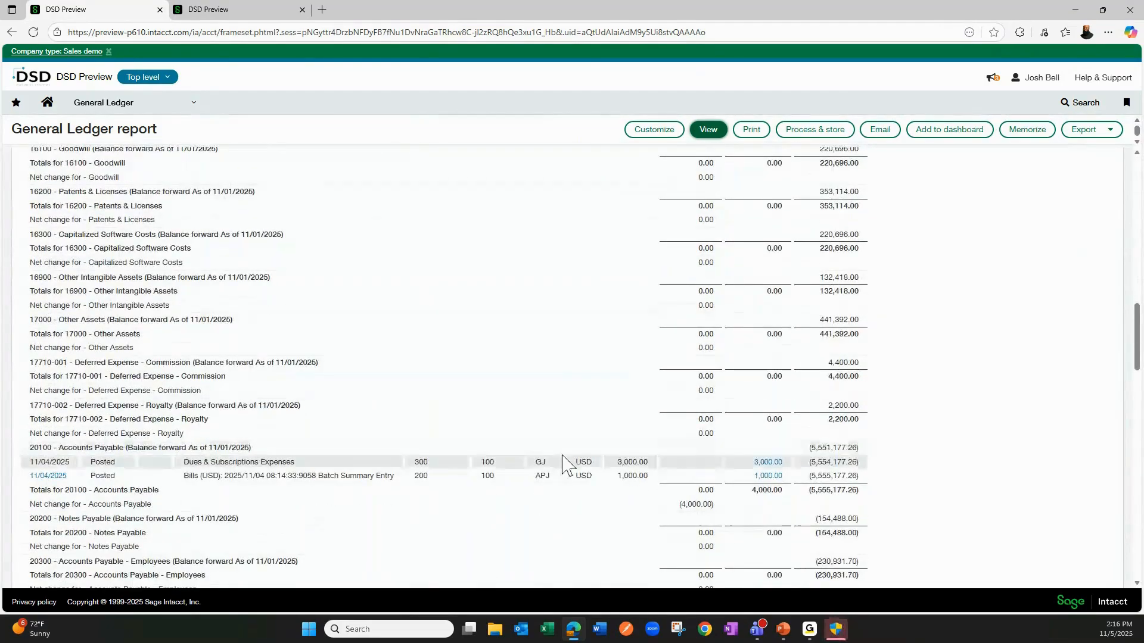
pyautogui.scroll(-1, 611, 428)
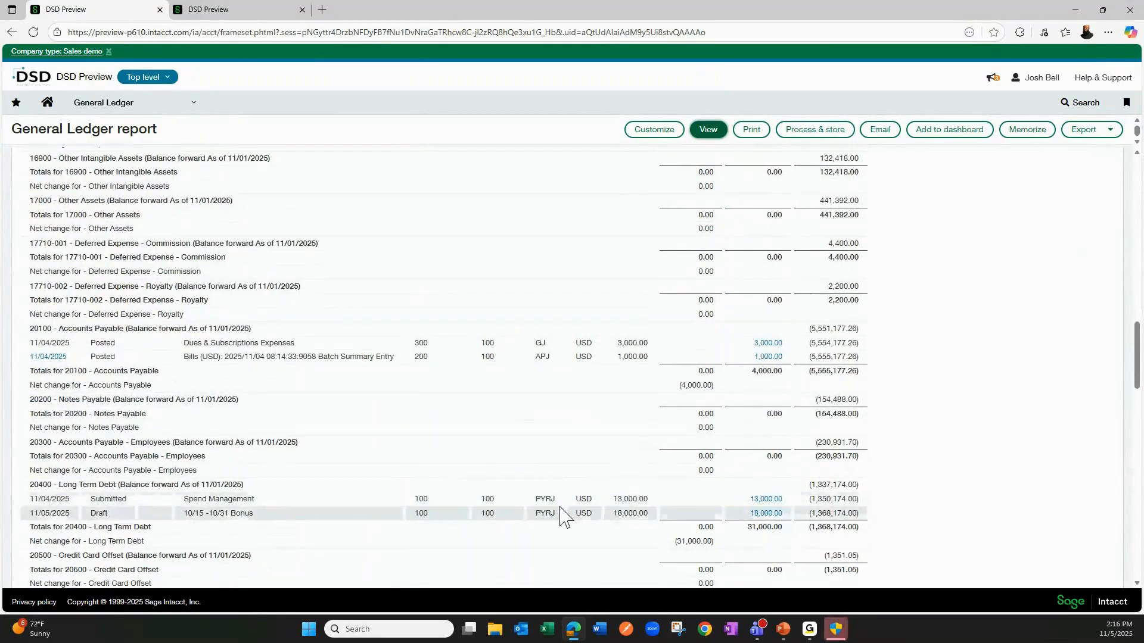
pyautogui.scroll(-1, 563, 512)
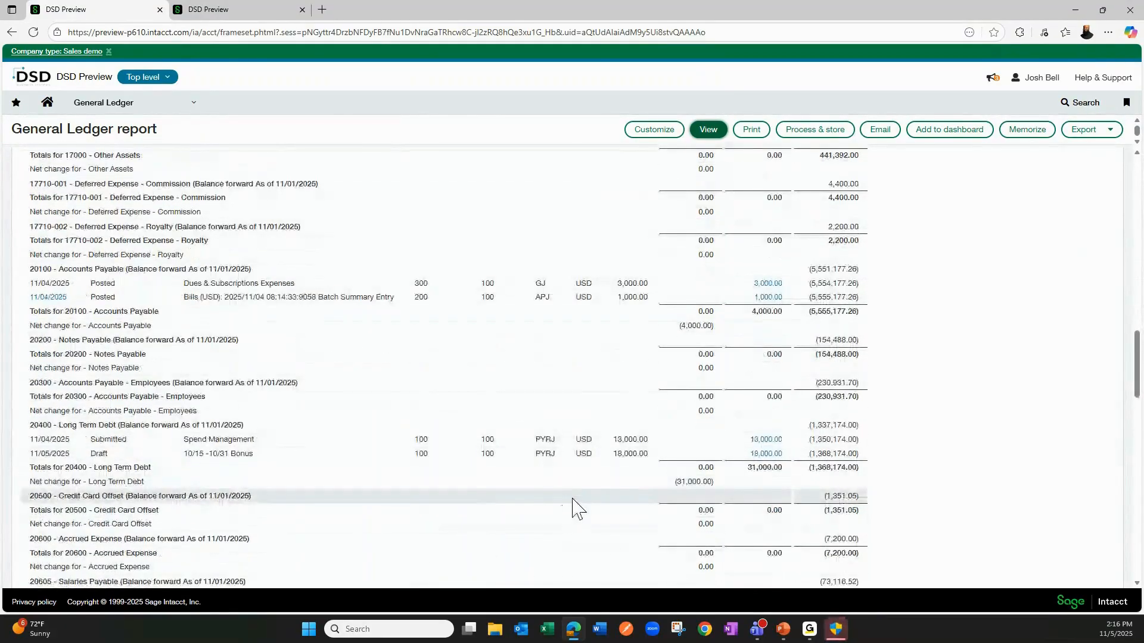
pyautogui.scroll(-7, 576, 508)
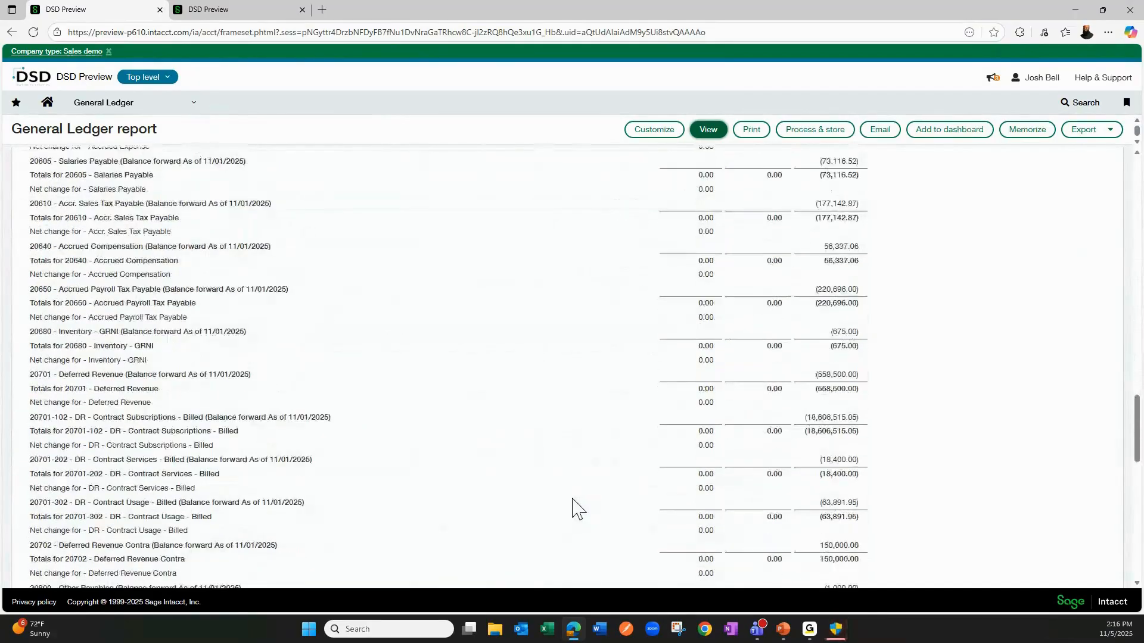
pyautogui.scroll(-3, 576, 508)
pyautogui.scroll(-5, 576, 508)
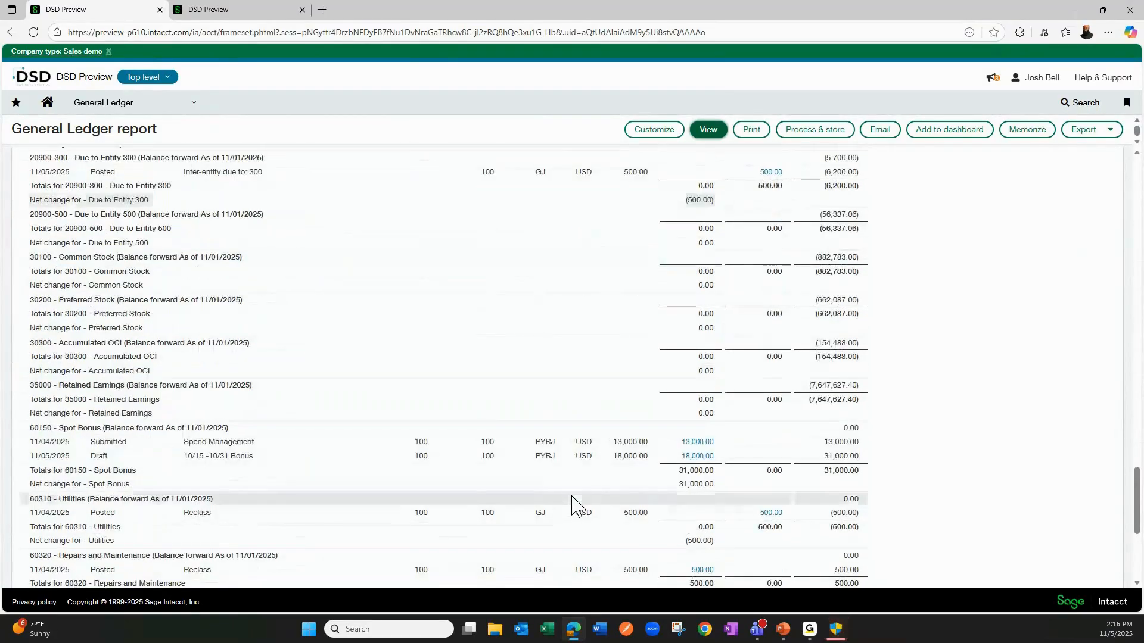
pyautogui.scroll(-1, 575, 505)
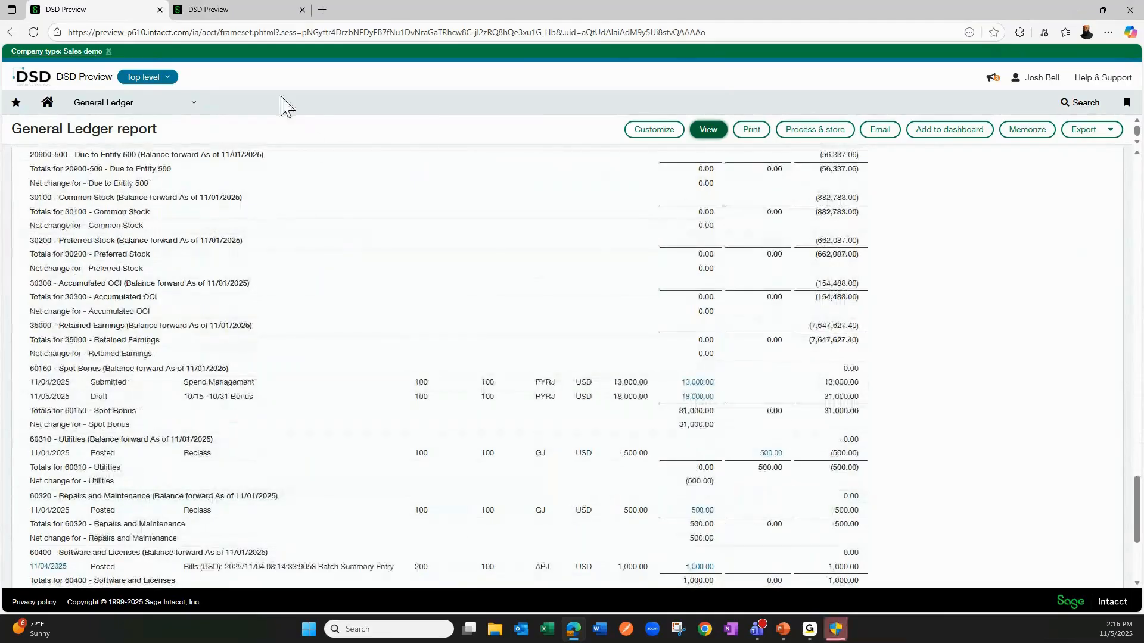
pyautogui.click(631, 132)
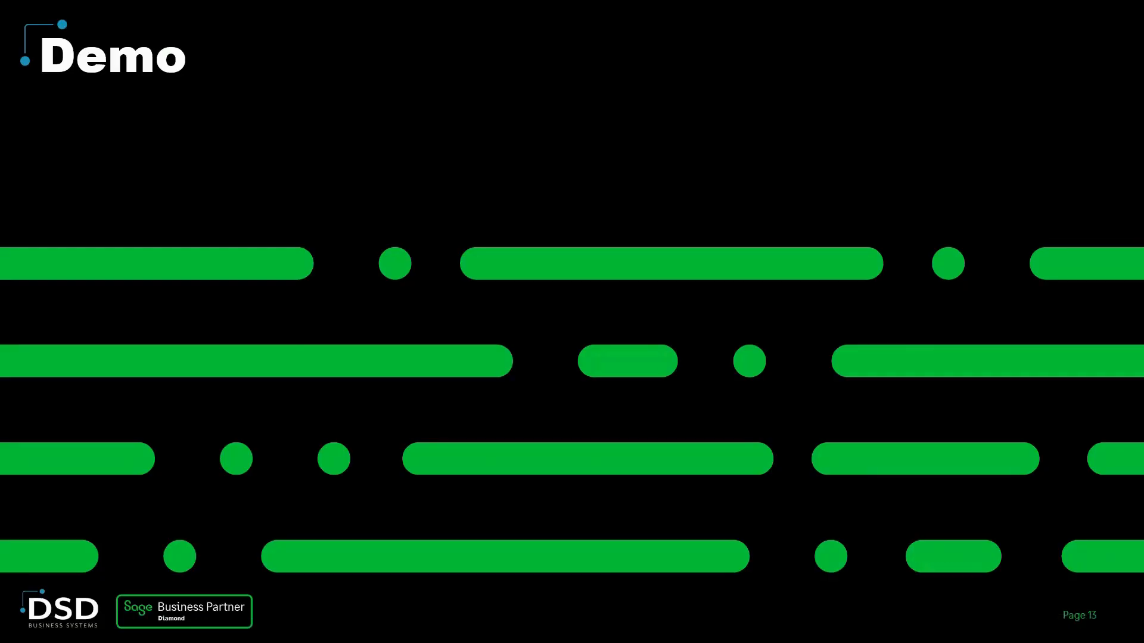
pyautogui.press('Right')
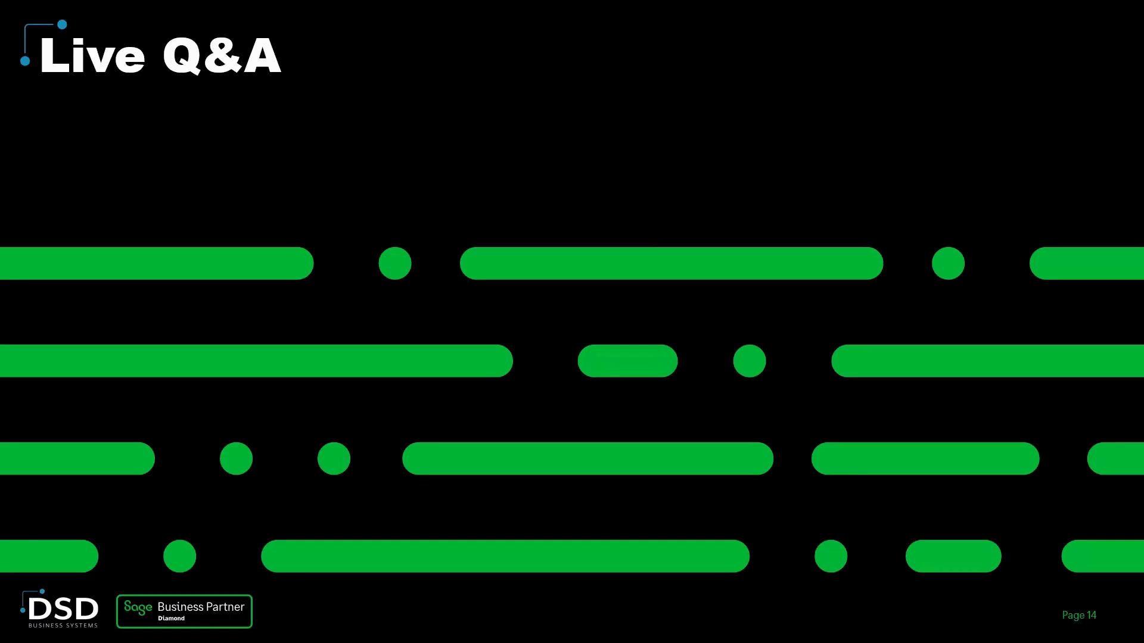